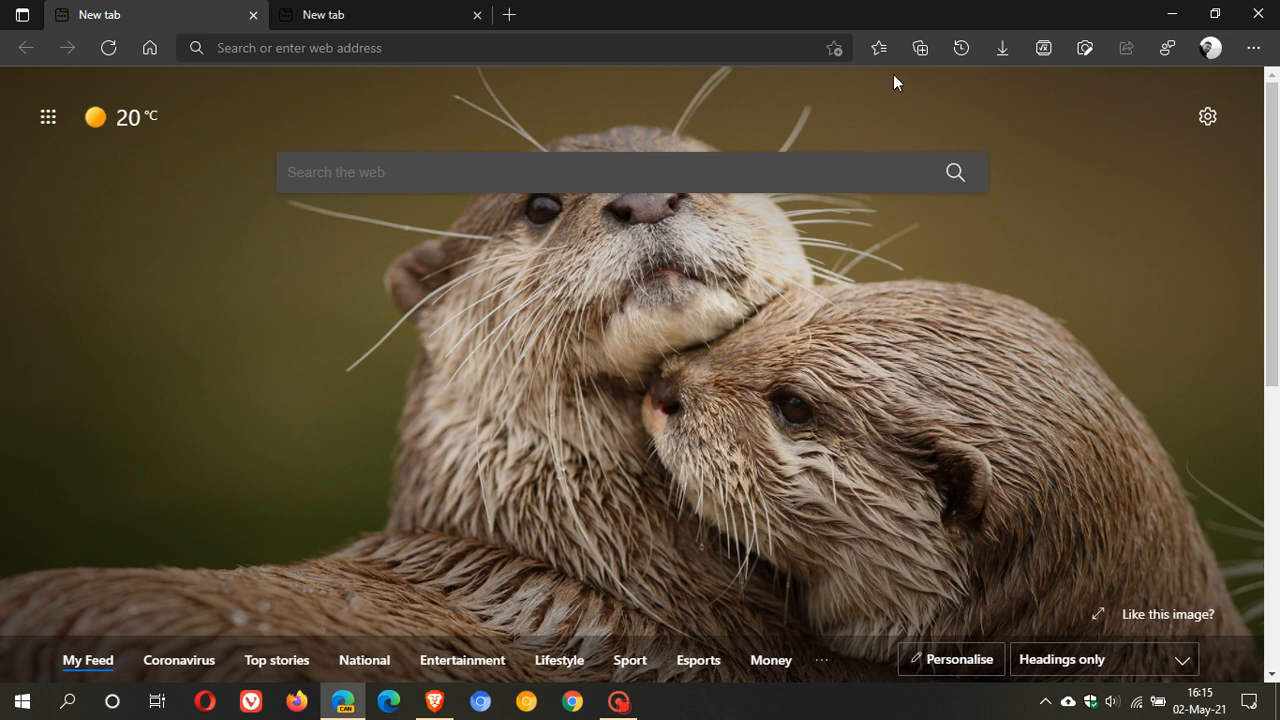
# View the Favorites, Collections and History menus one after another, leaving none of them open
pyautogui.click(878, 50)
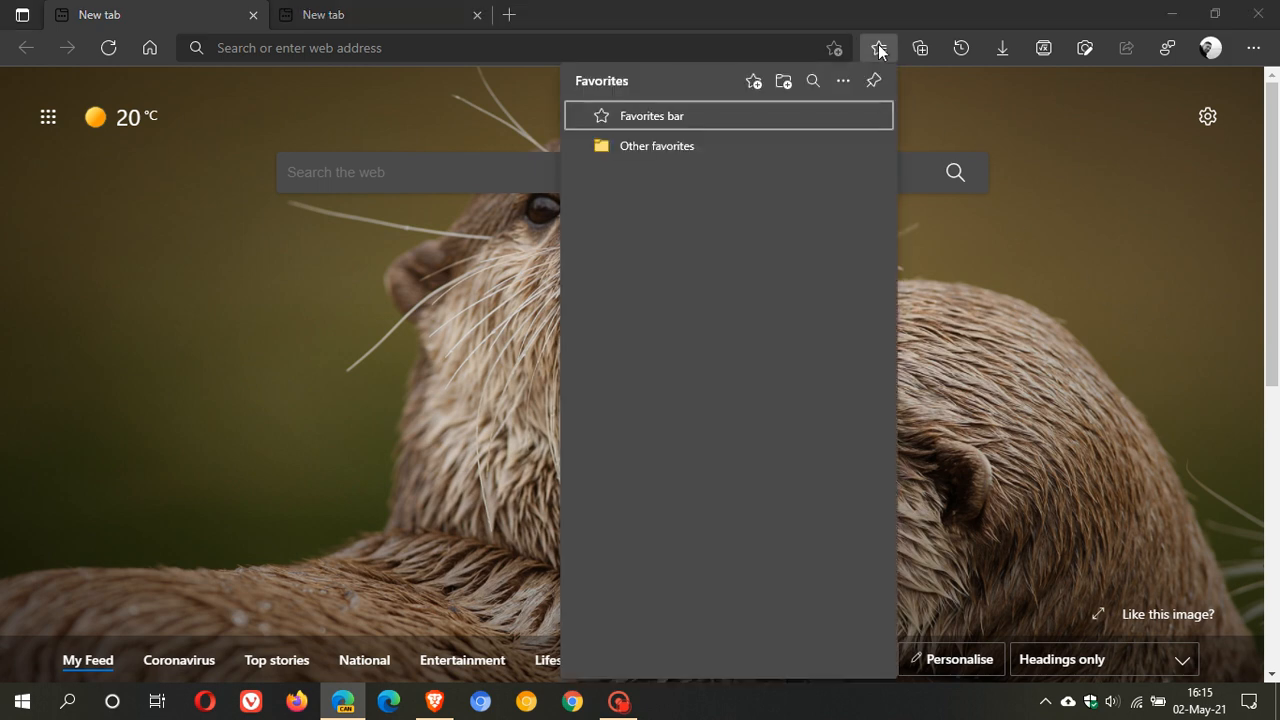
pyautogui.click(919, 48)
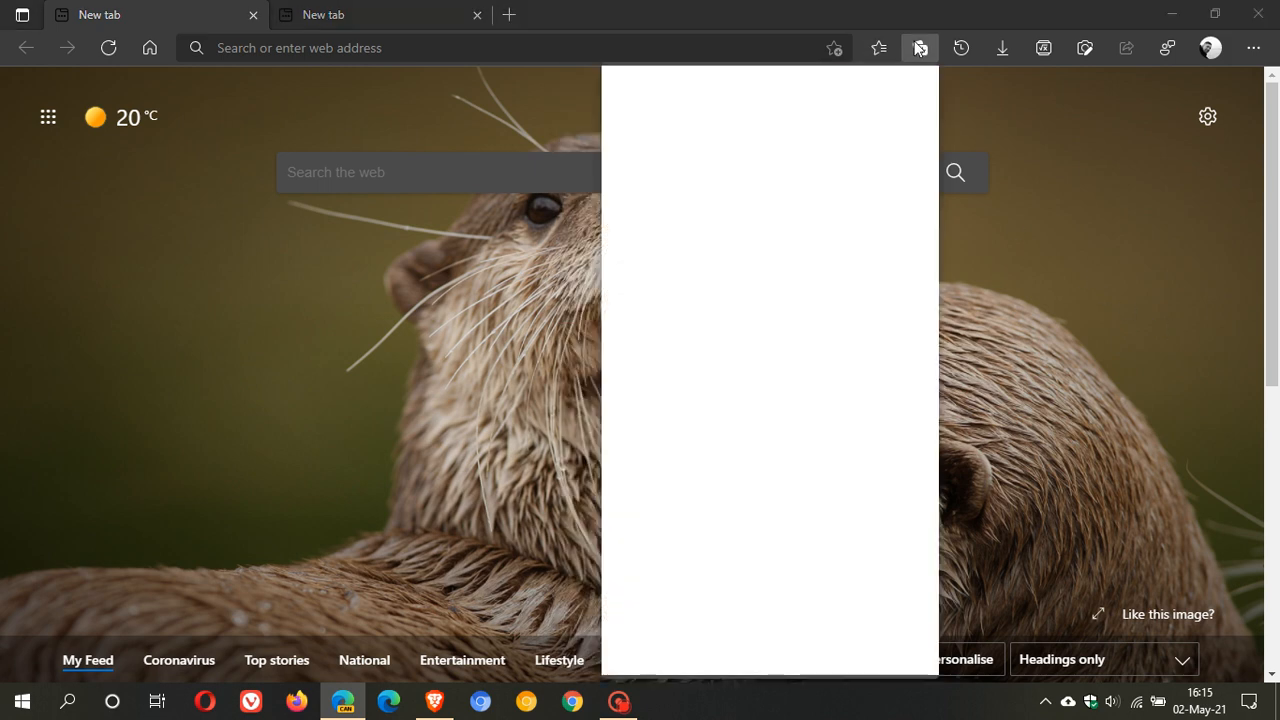
pyautogui.click(966, 47)
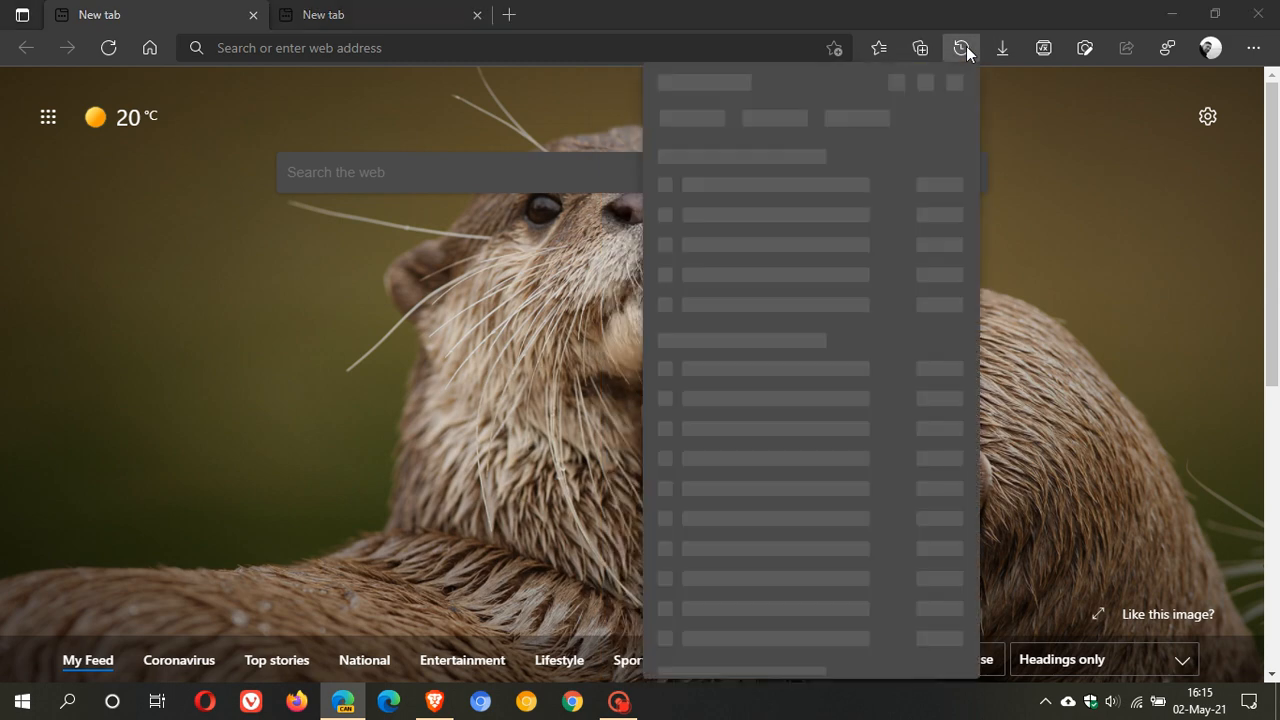
pyautogui.click(1099, 354)
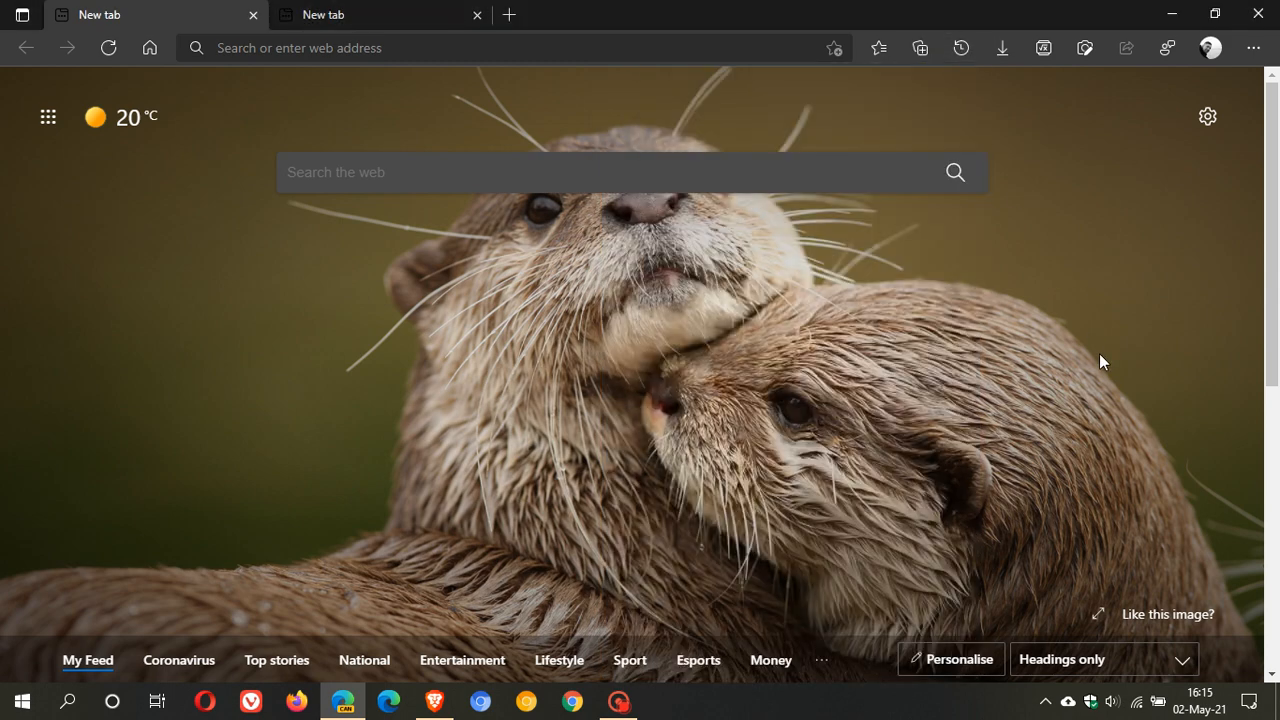
# Pin the Collections menu as a side pane and close it, carrying out the sequence twice
pyautogui.click(919, 48)
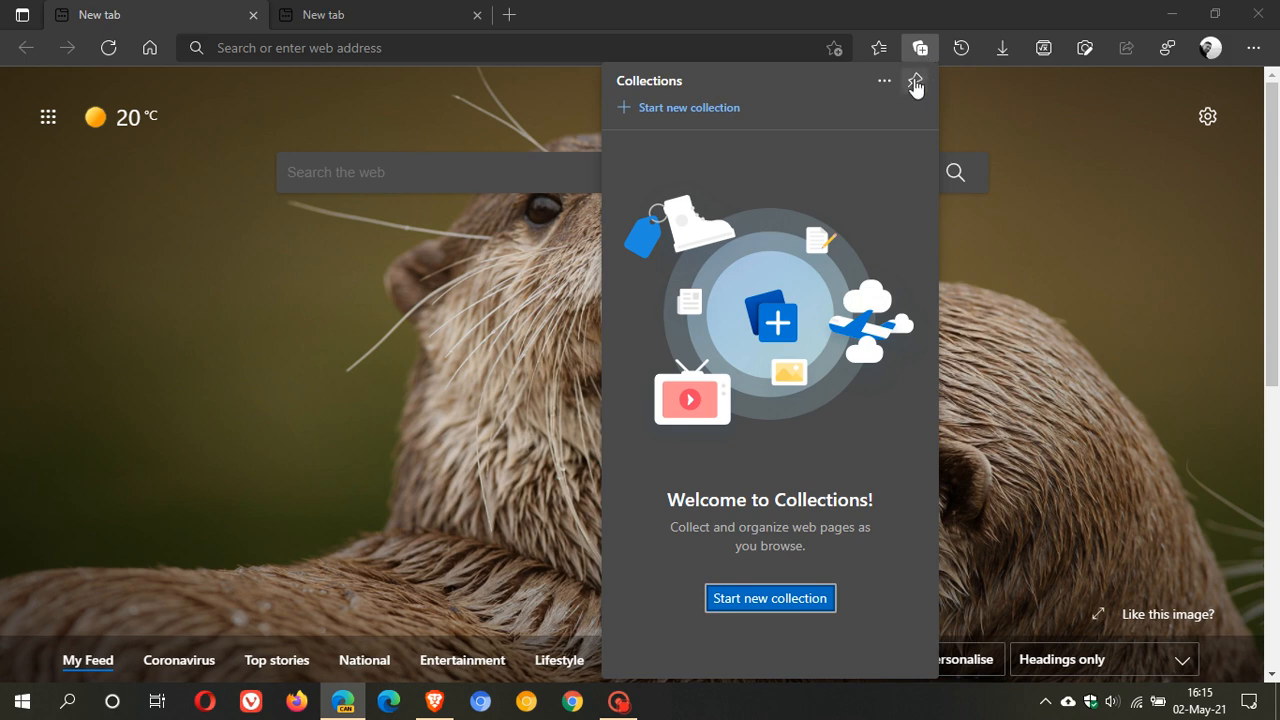
pyautogui.click(915, 80)
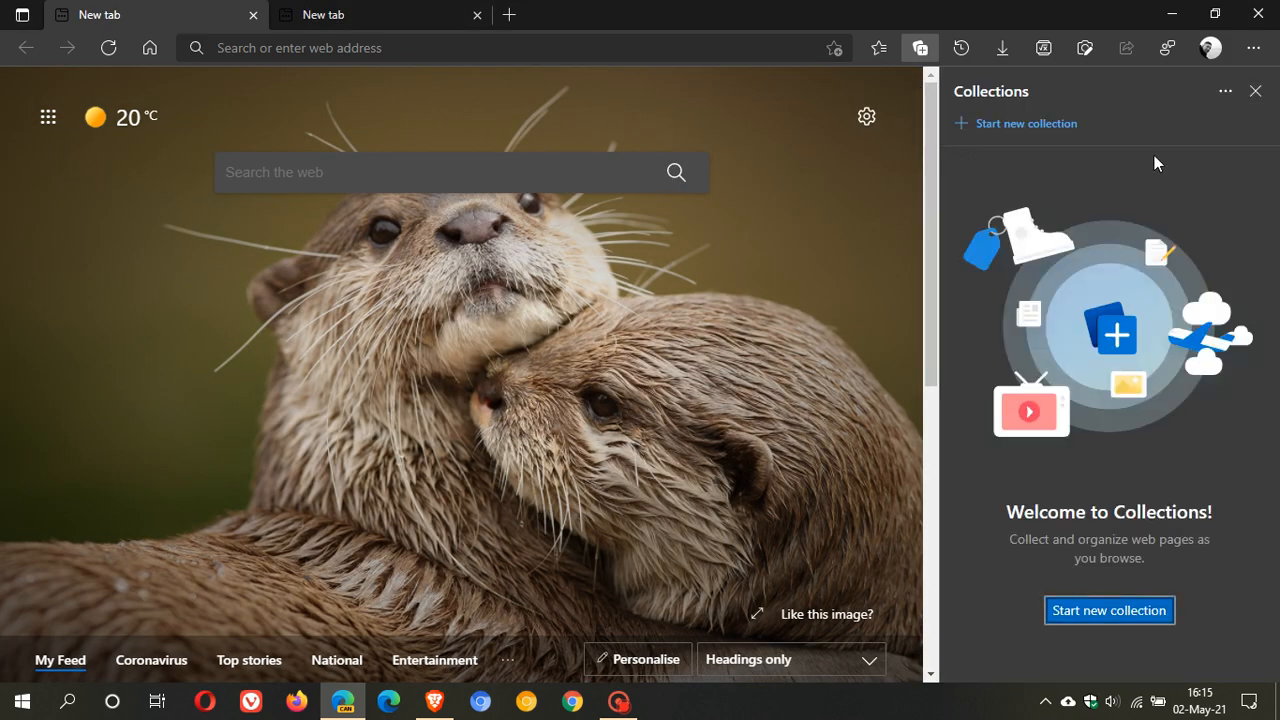
pyautogui.click(1259, 95)
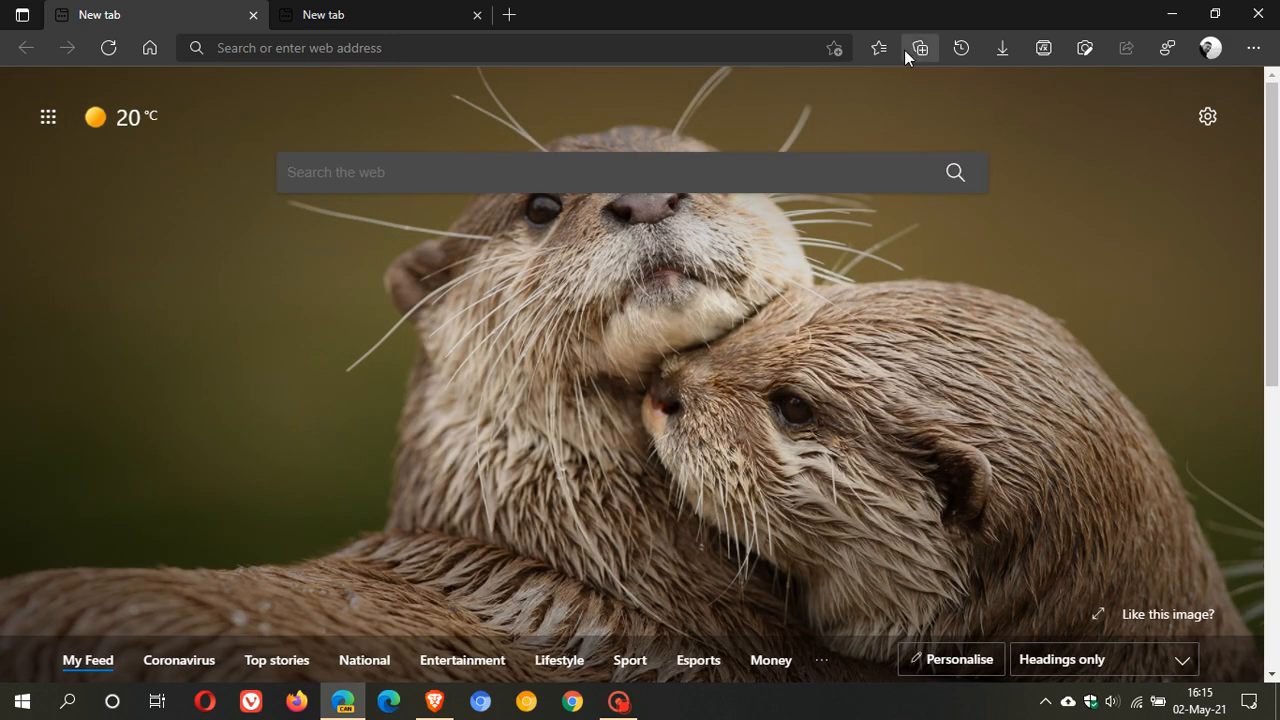
pyautogui.click(929, 48)
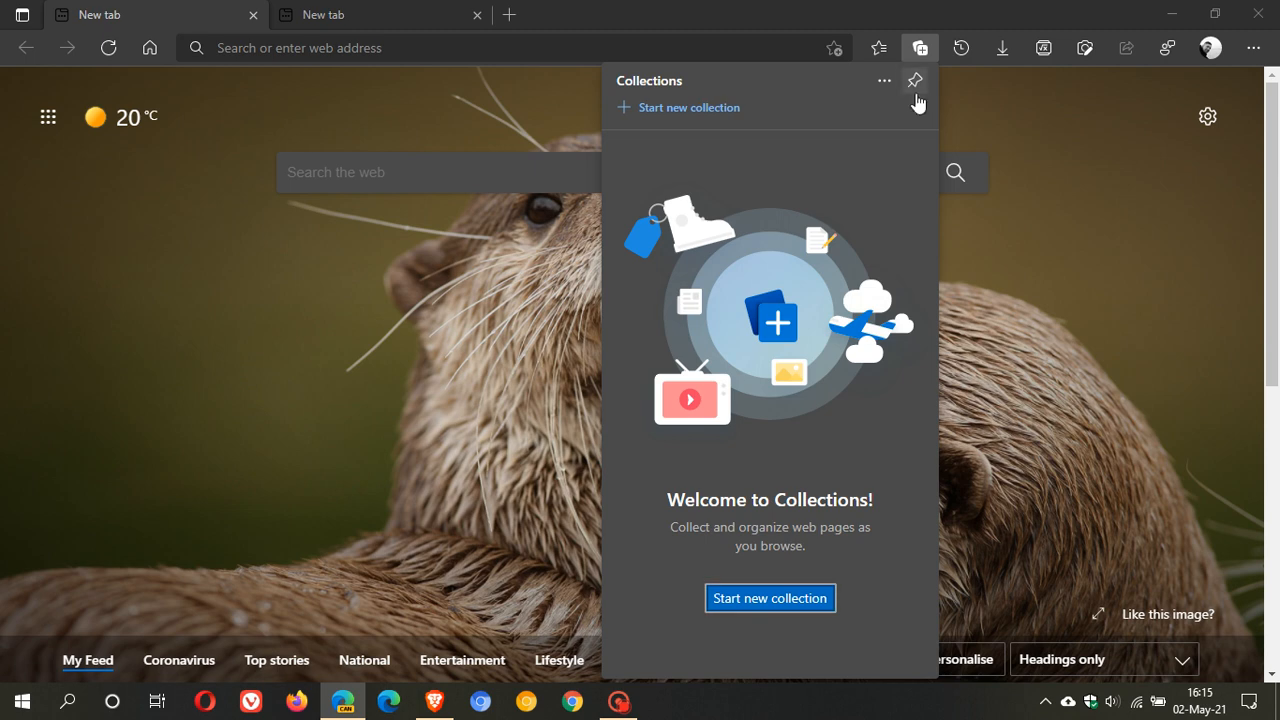
pyautogui.click(913, 82)
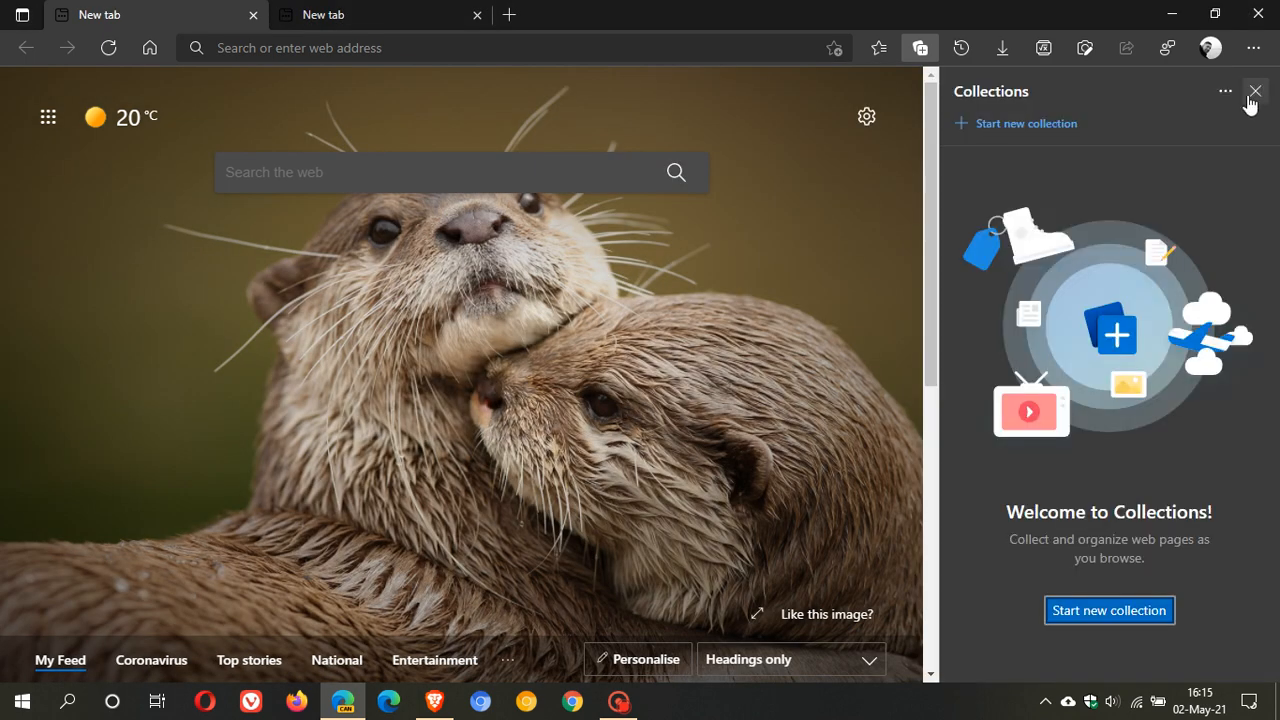
pyautogui.click(1255, 92)
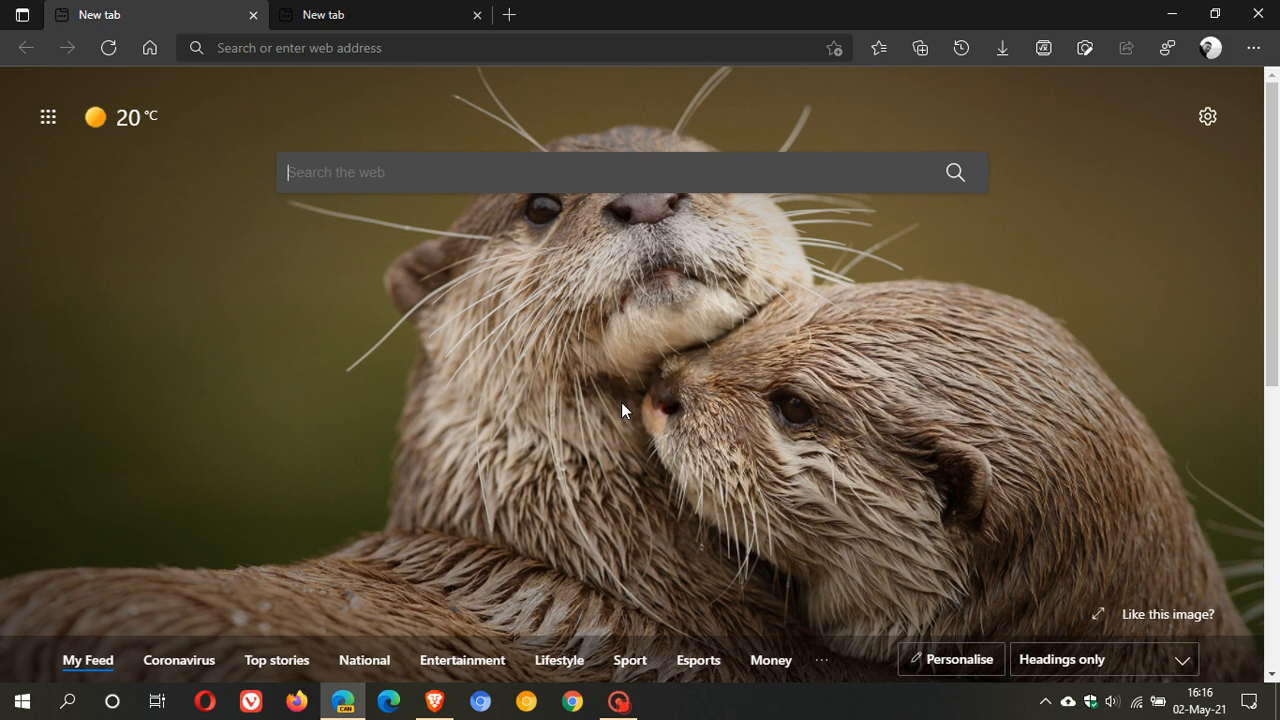
# Load edge://flags and search the experiments for "Persist pin state for menus" using the copied text
pyautogui.click(290, 48)
pyautogui.write('ef')
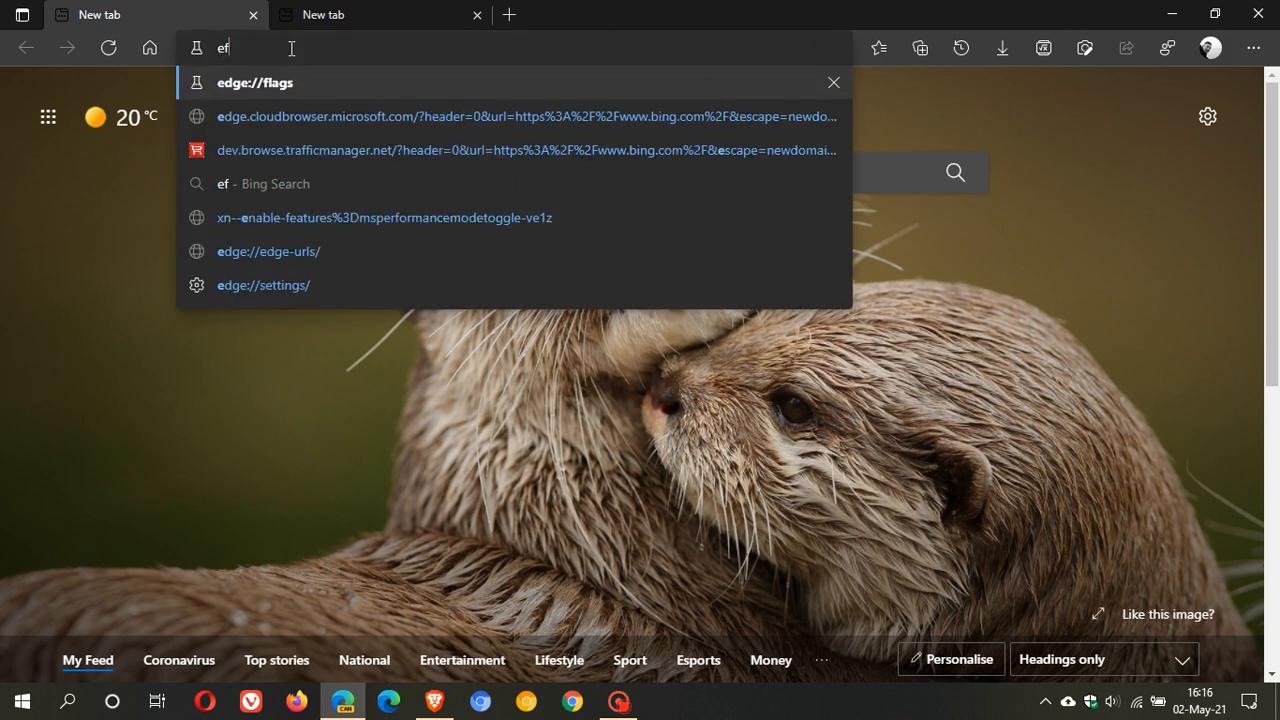
pyautogui.press('Return')
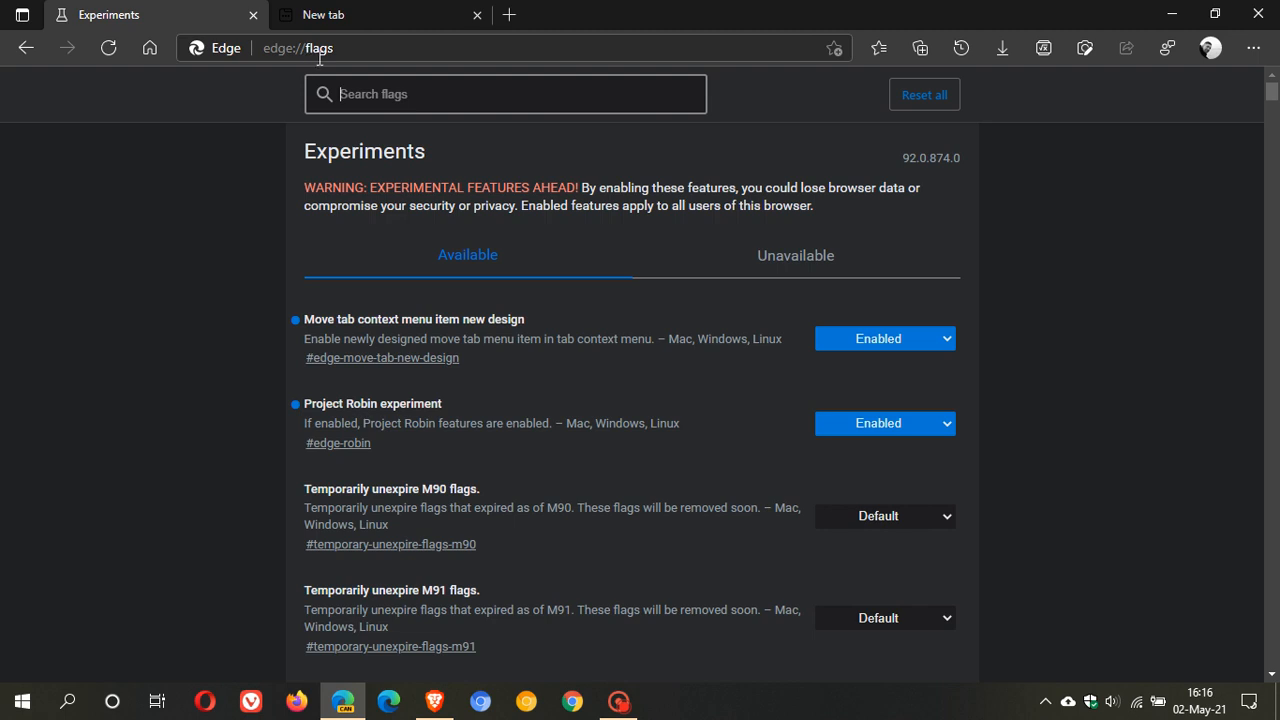
pyautogui.rightClick(381, 94)
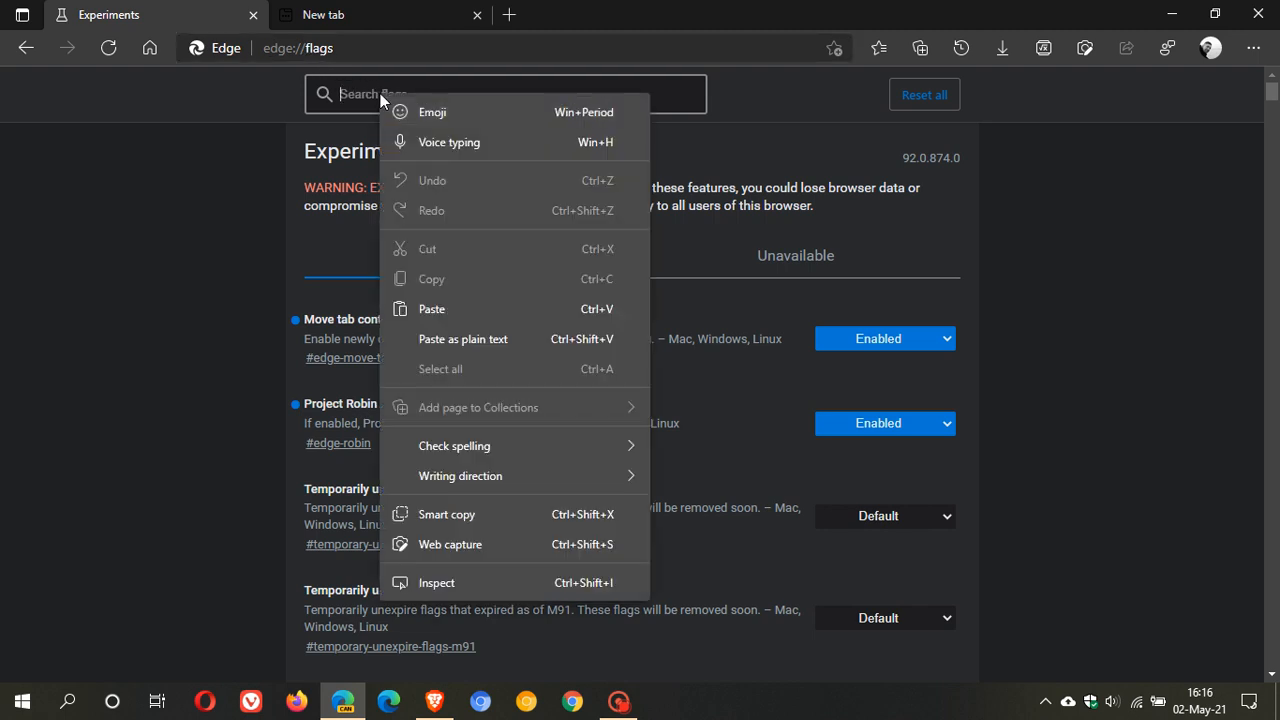
pyautogui.click(456, 310)
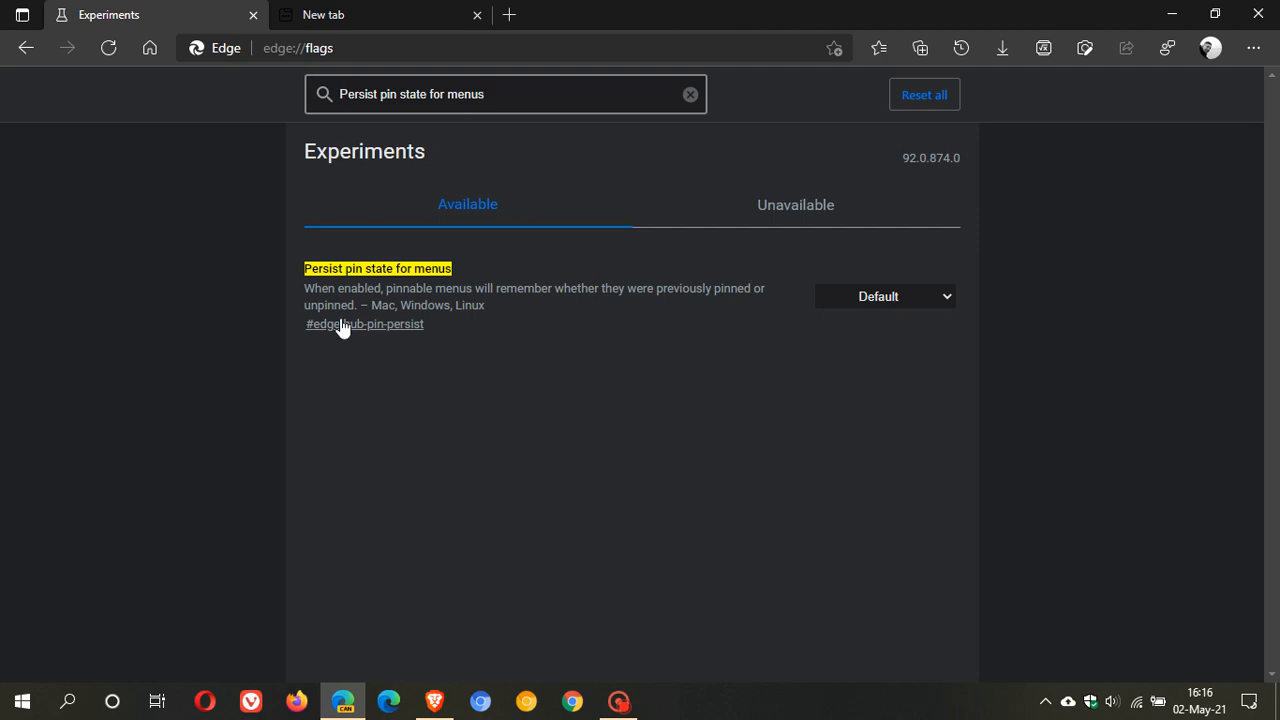
# Set the Persist pin state for menus flag to "Enabled Show unpin button" and restart the browser
pyautogui.click(884, 299)
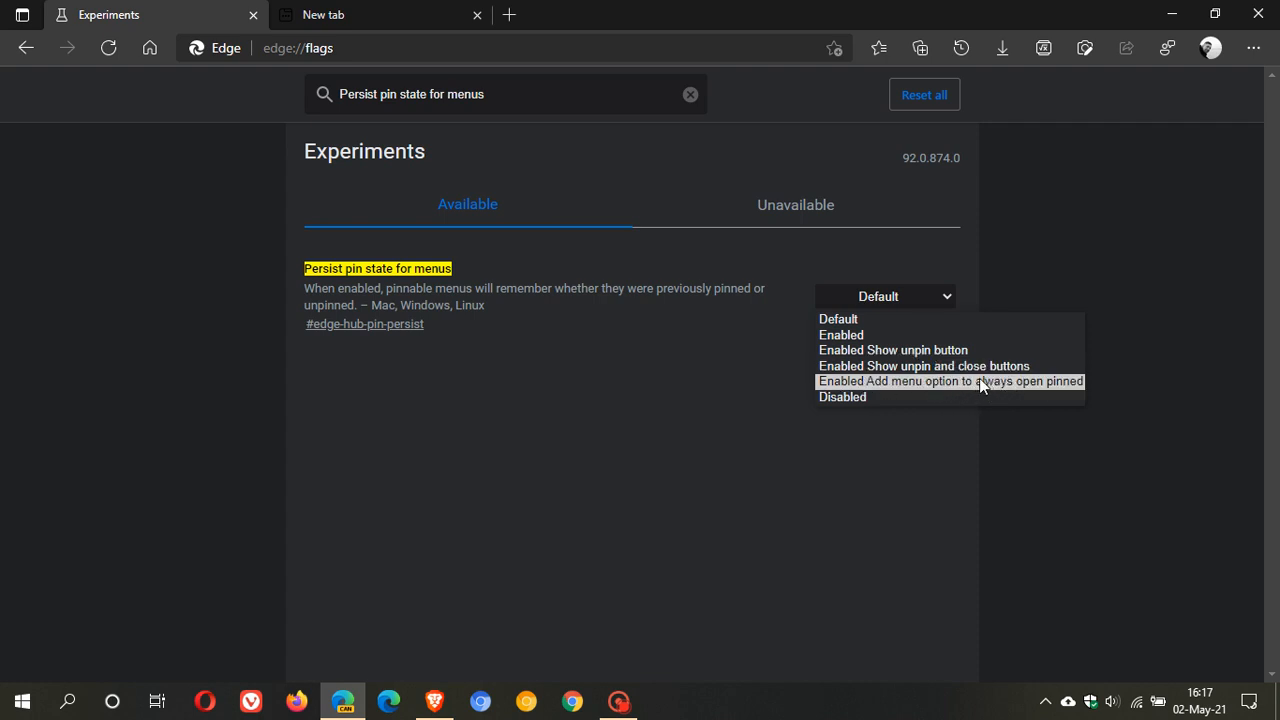
pyautogui.click(897, 352)
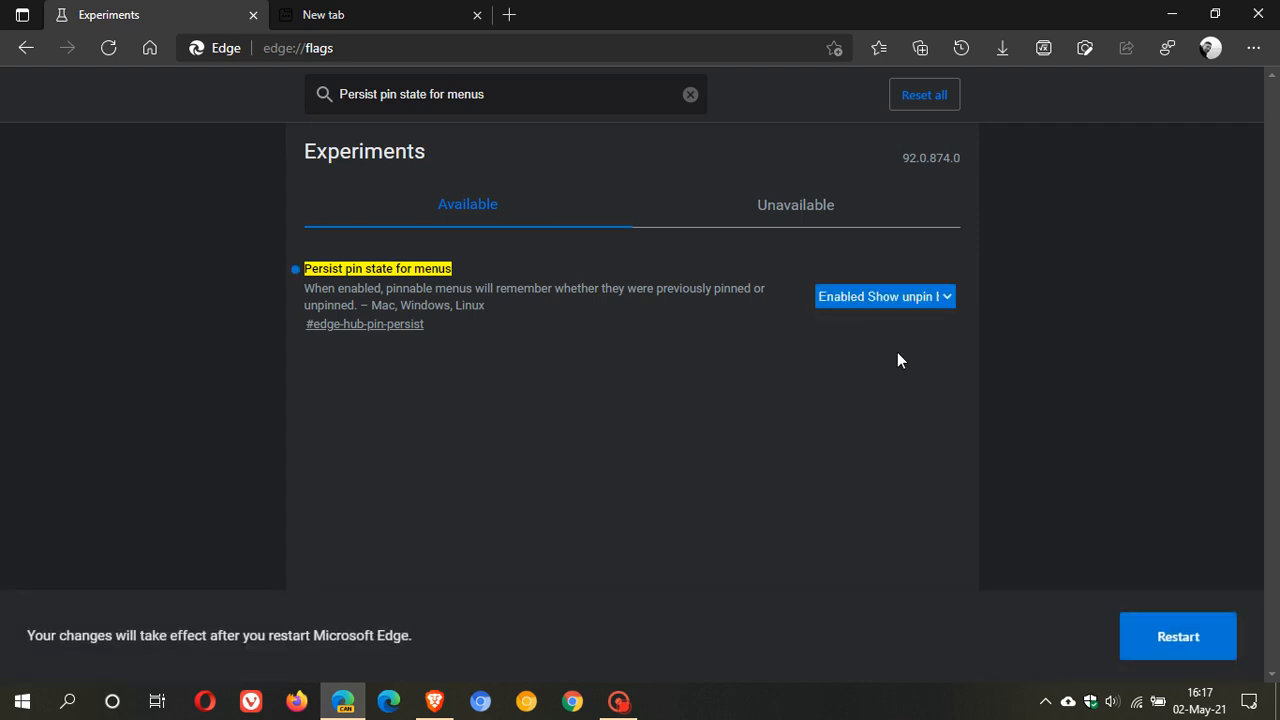
pyautogui.click(1166, 628)
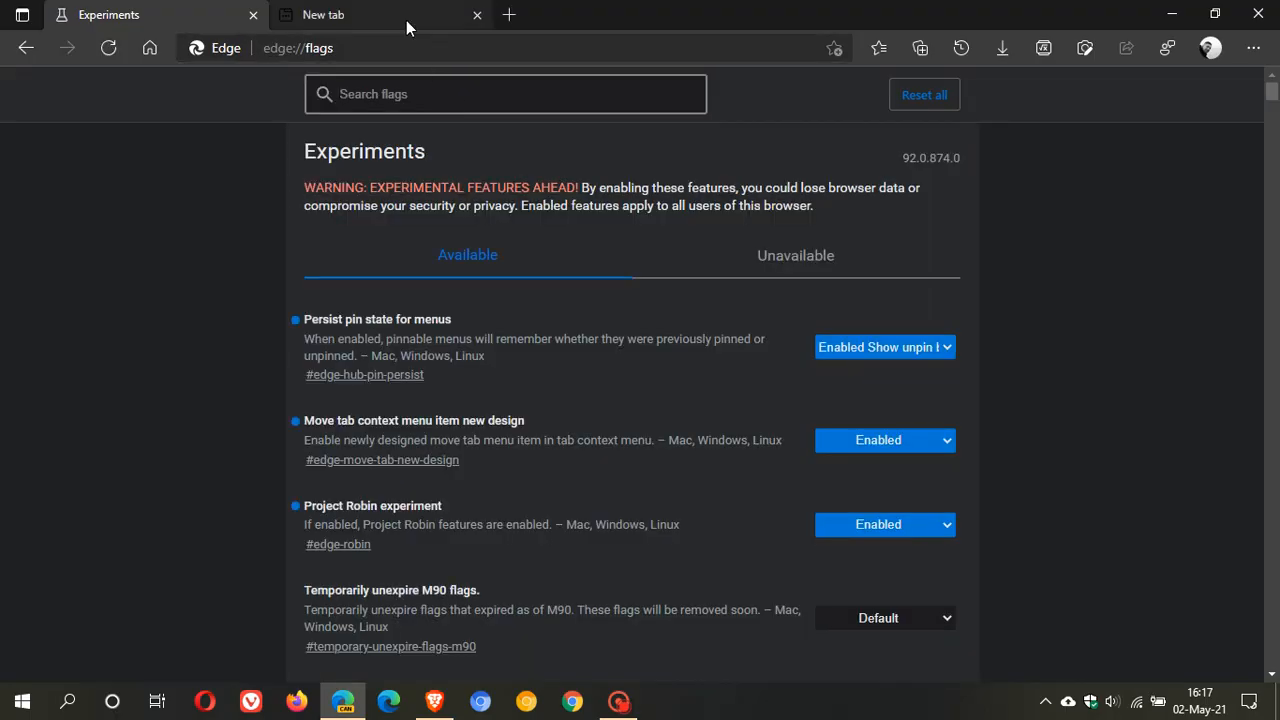
# On the new tab page, pin and unpin the Collections menu three times, then dismiss it
pyautogui.click(406, 20)
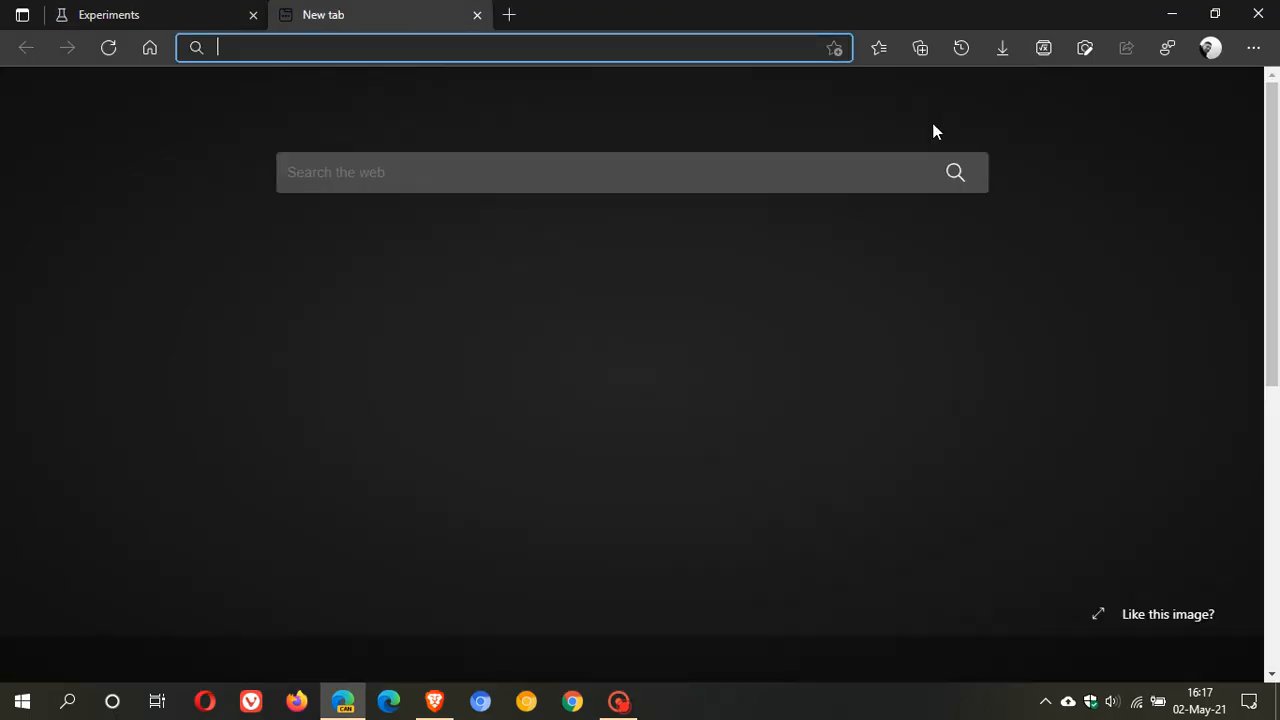
pyautogui.click(921, 49)
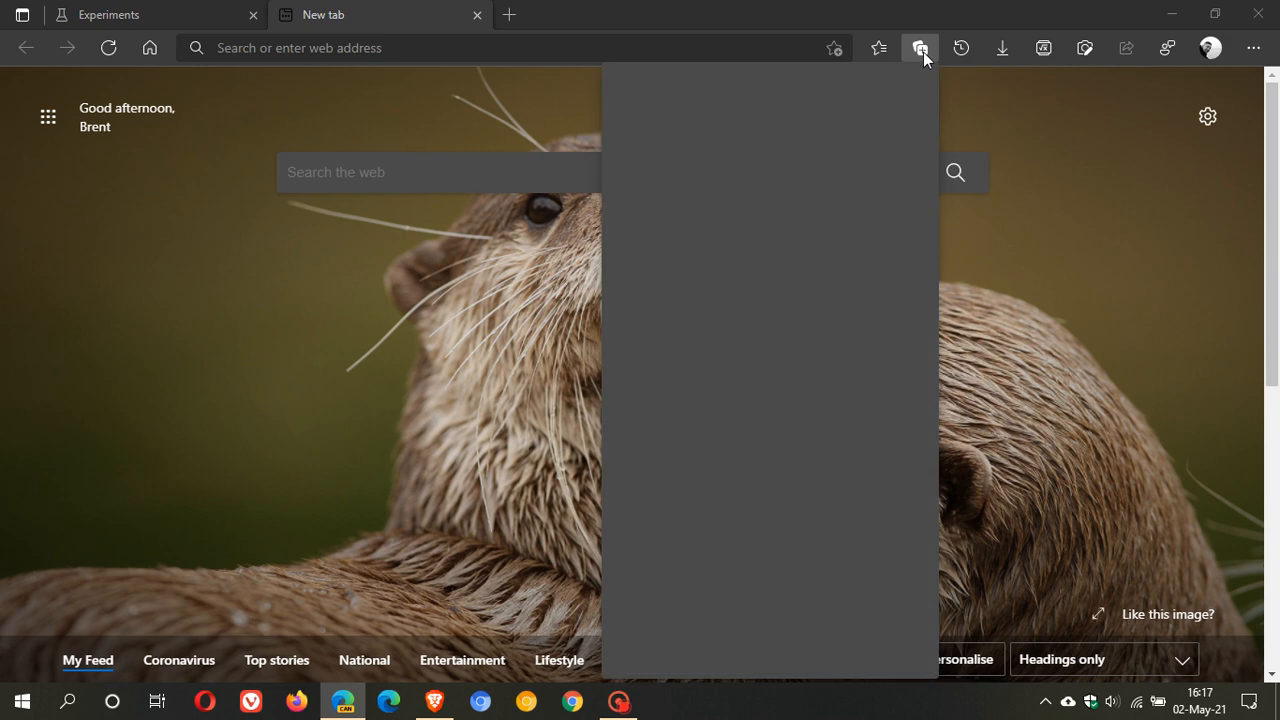
pyautogui.click(912, 84)
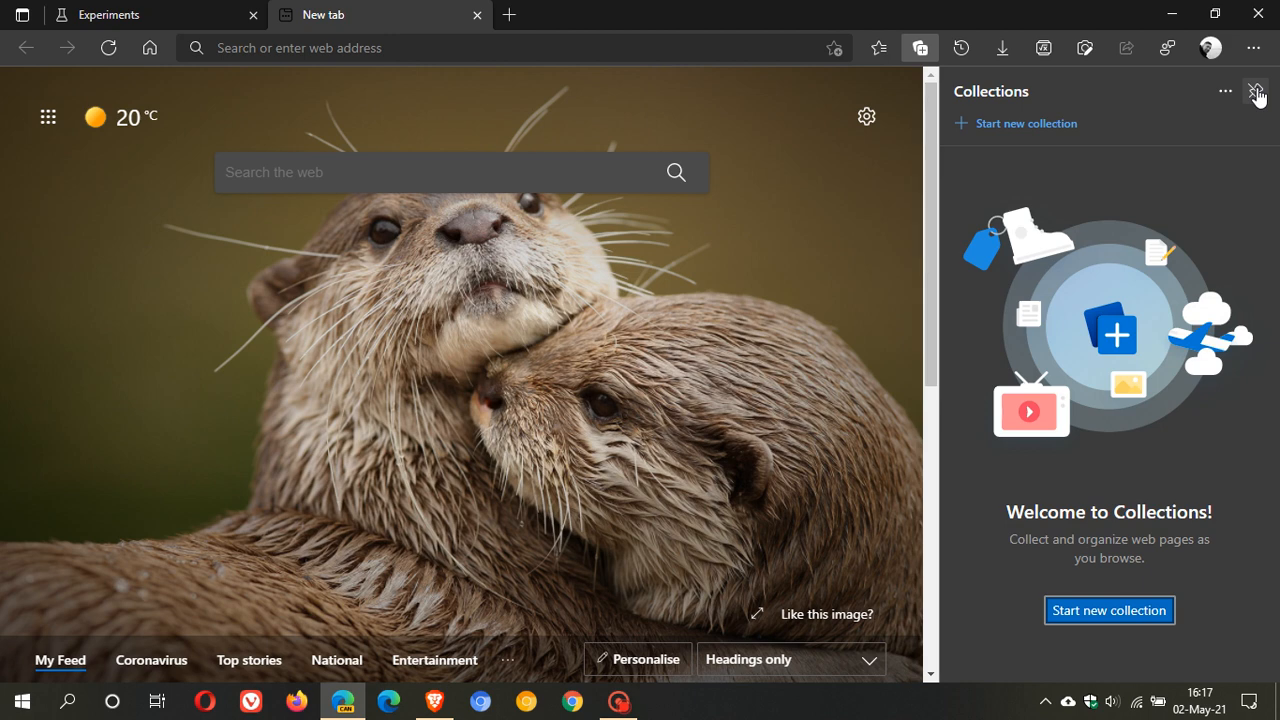
pyautogui.click(1257, 93)
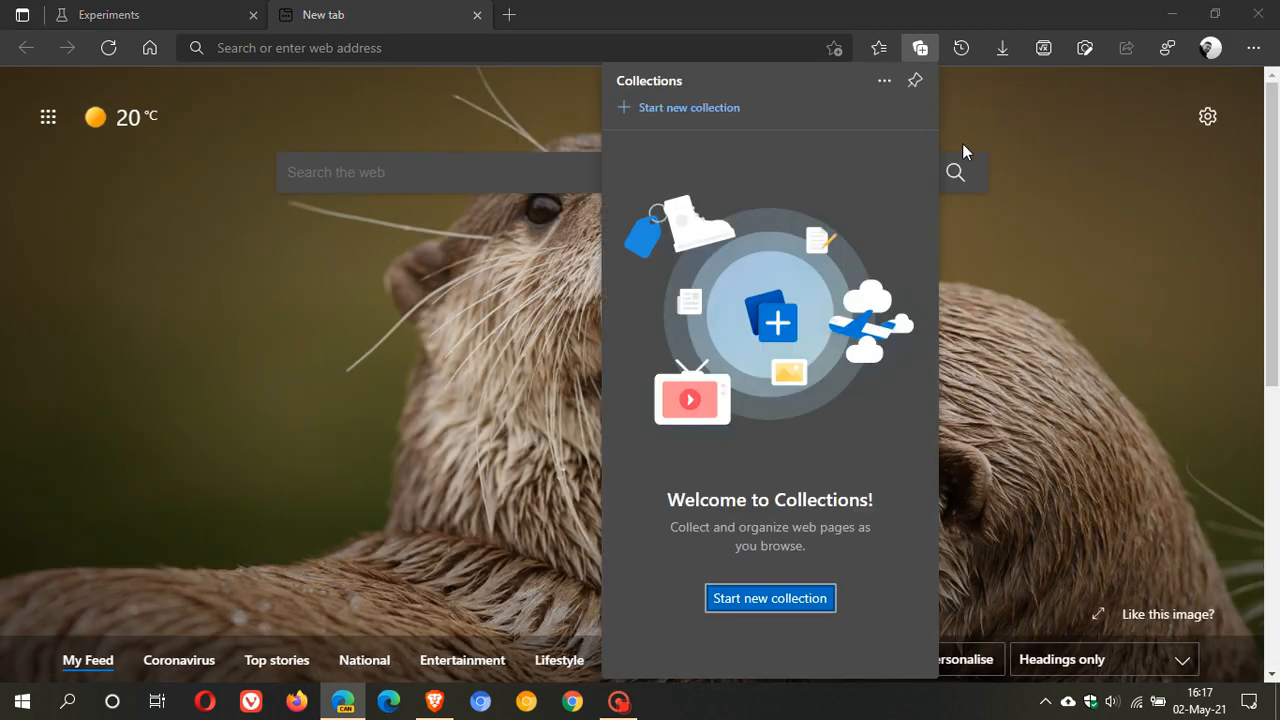
pyautogui.click(915, 82)
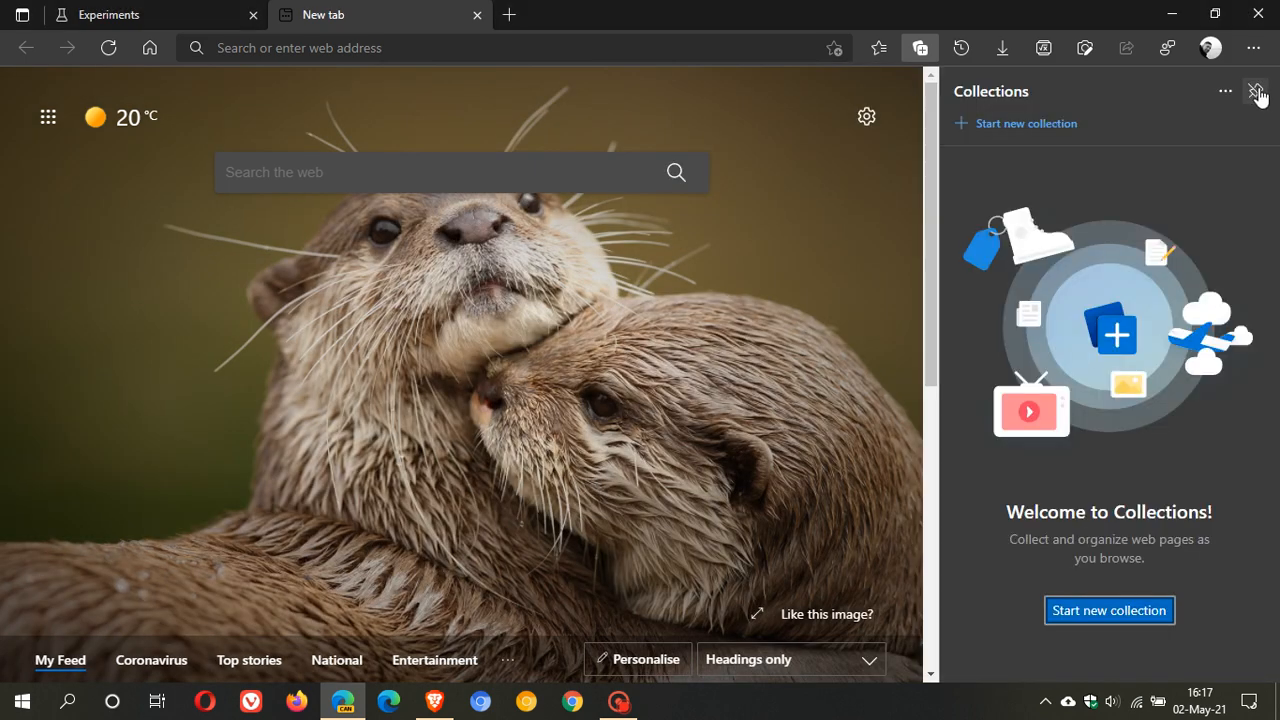
pyautogui.click(1259, 93)
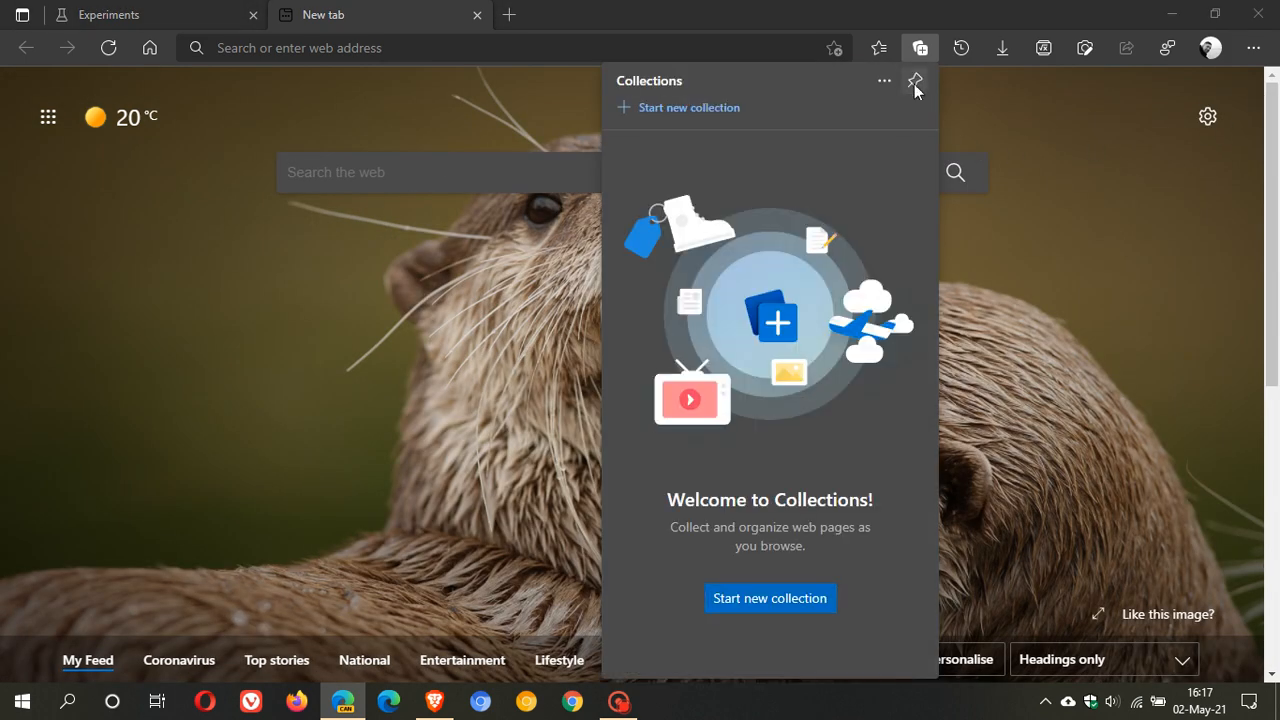
pyautogui.click(915, 84)
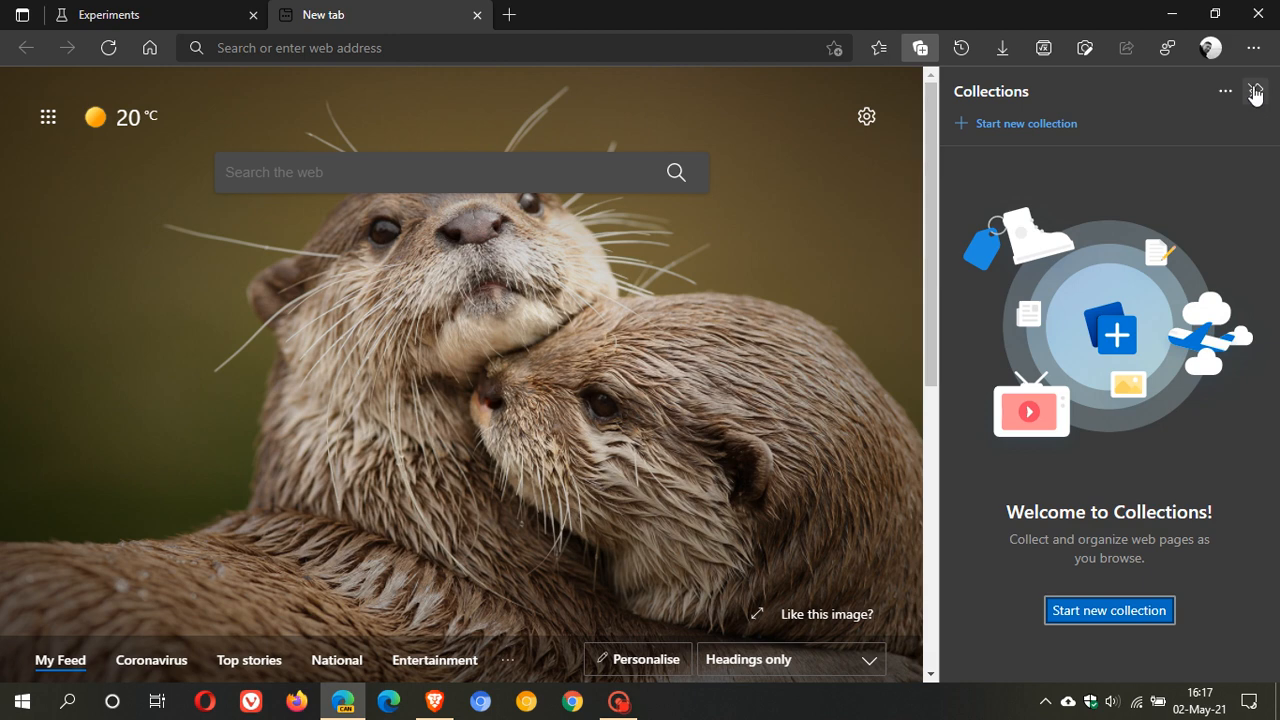
pyautogui.click(1255, 93)
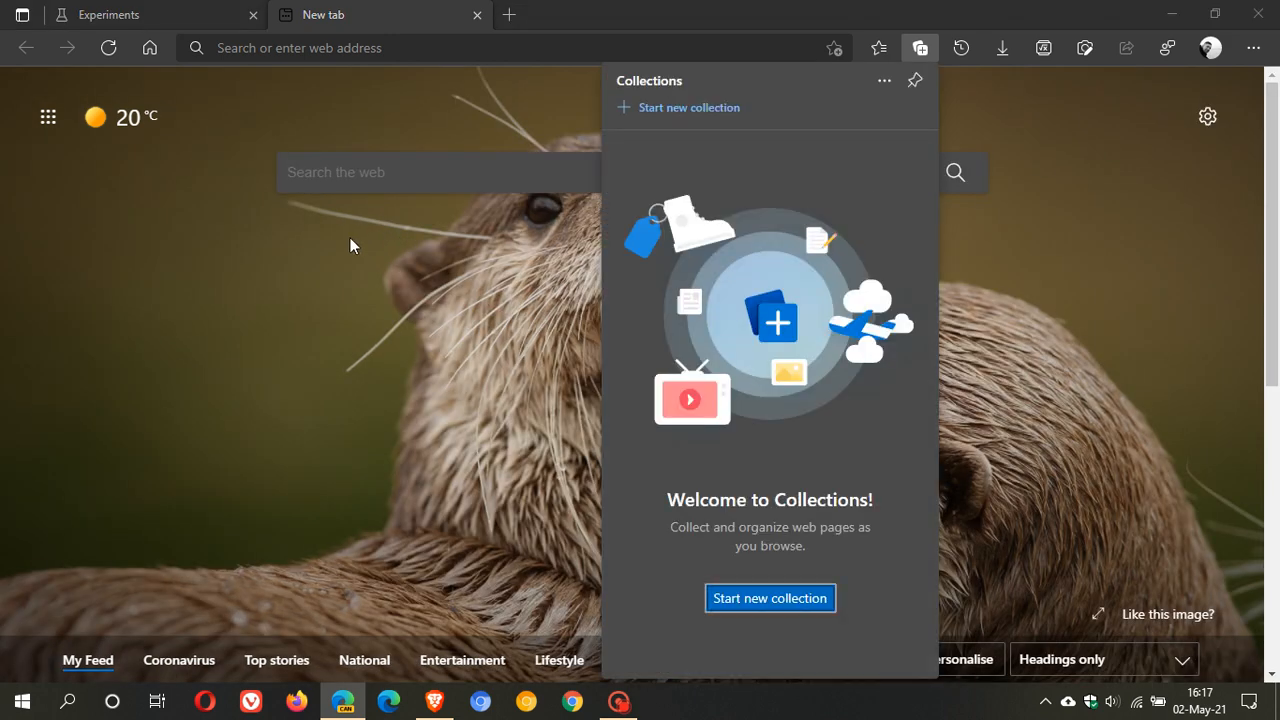
pyautogui.click(198, 119)
# Change the Persist pin state for menus flag to "Enabled Show unpin and close buttons" and restart the browser
pyautogui.click(163, 14)
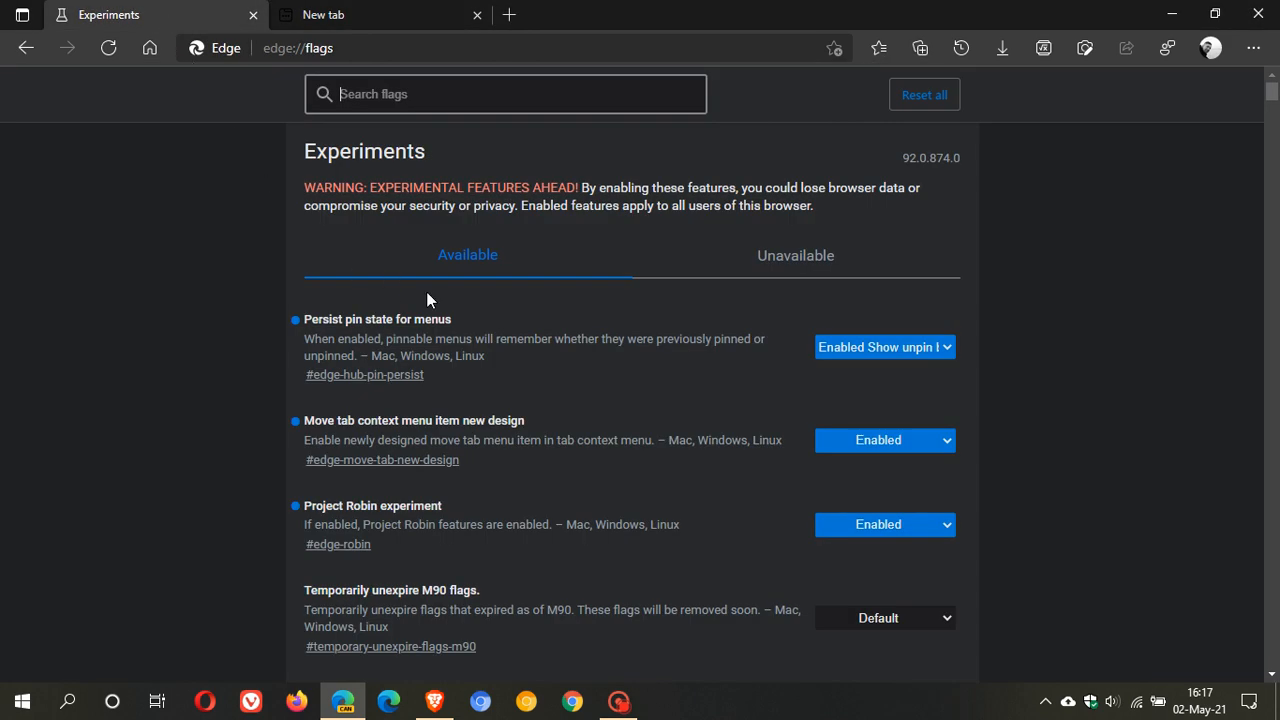
pyautogui.click(846, 346)
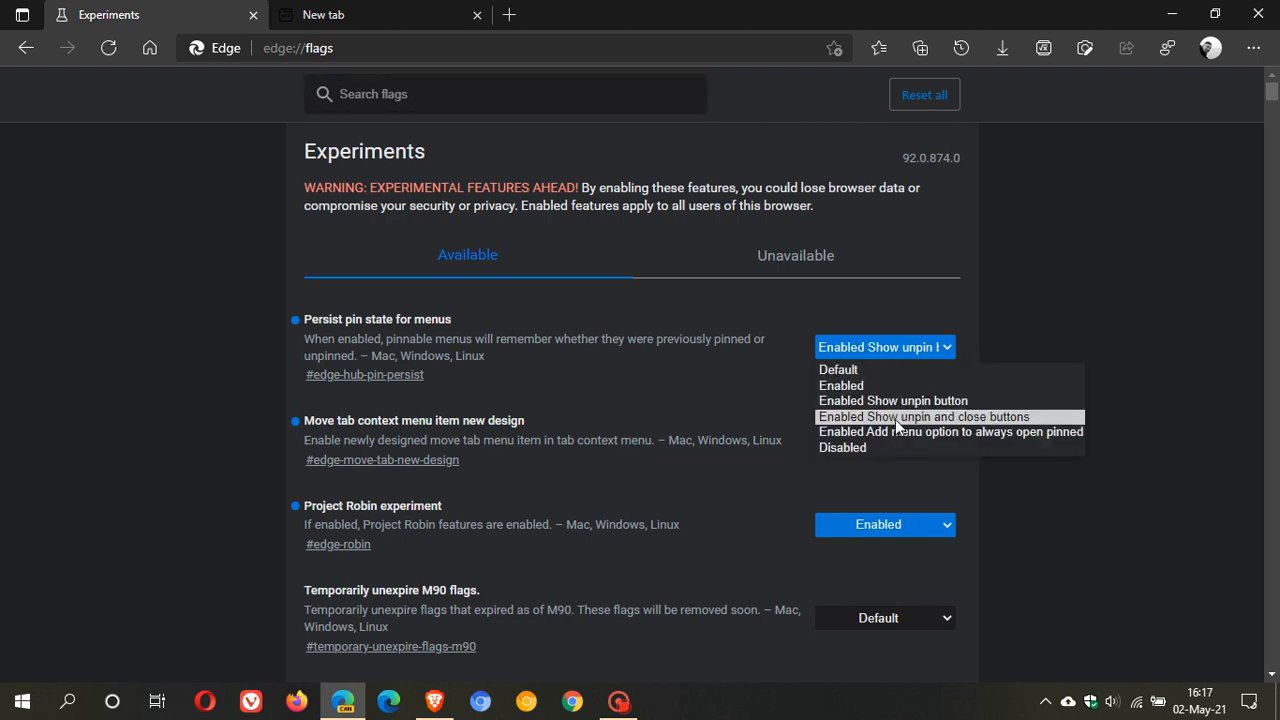
pyautogui.click(897, 417)
pyautogui.click(1180, 614)
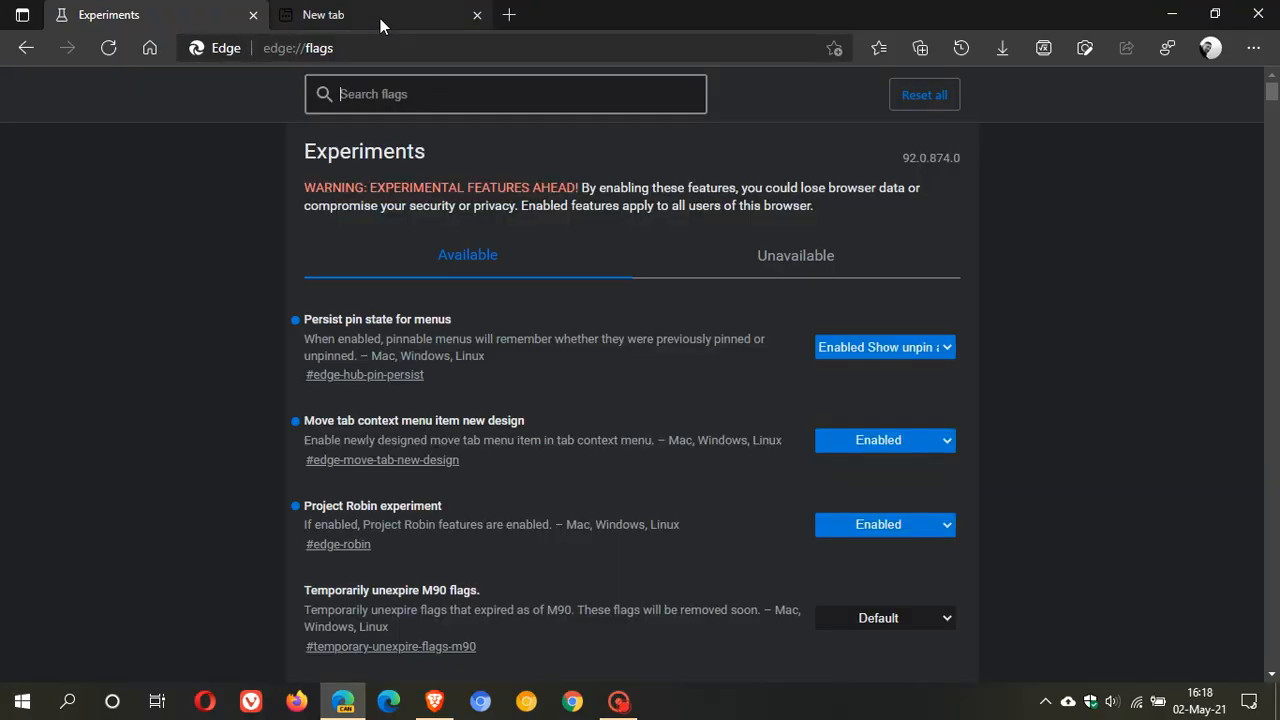
# On the new tab page, pin Collections, close the pane, reopen it to check the remembered pin state, and close it again
pyautogui.click(380, 18)
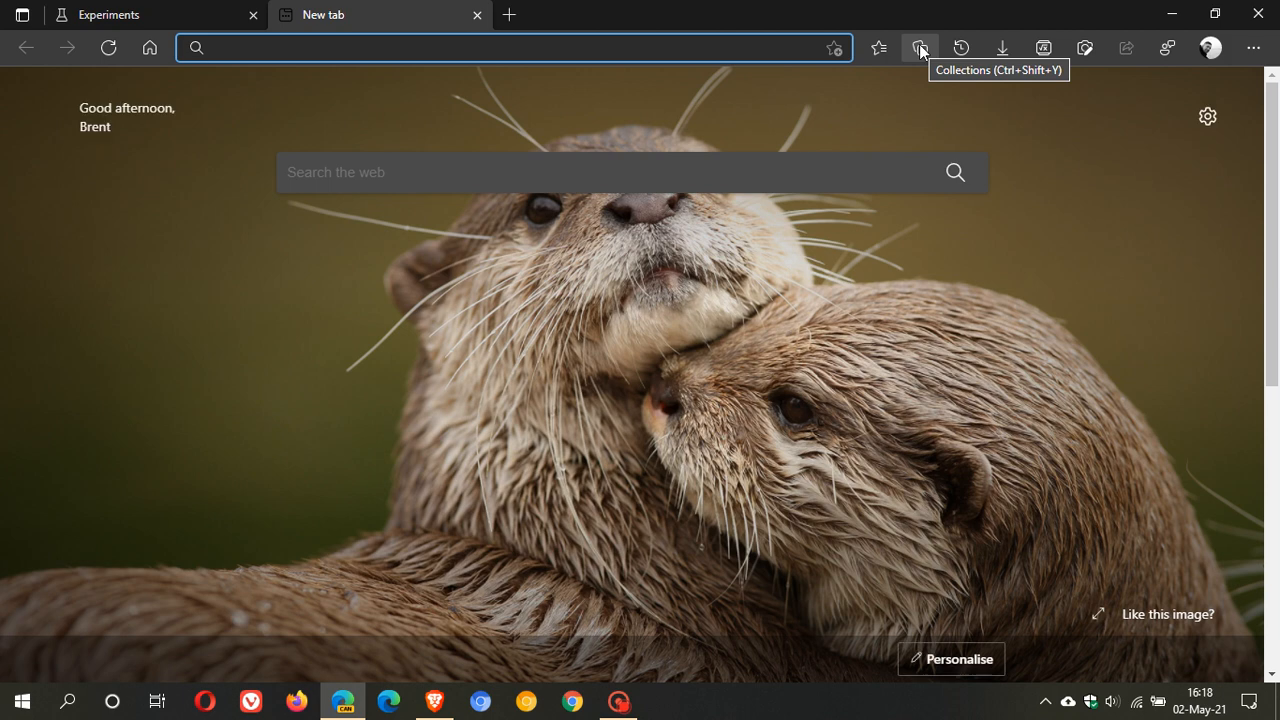
pyautogui.click(919, 46)
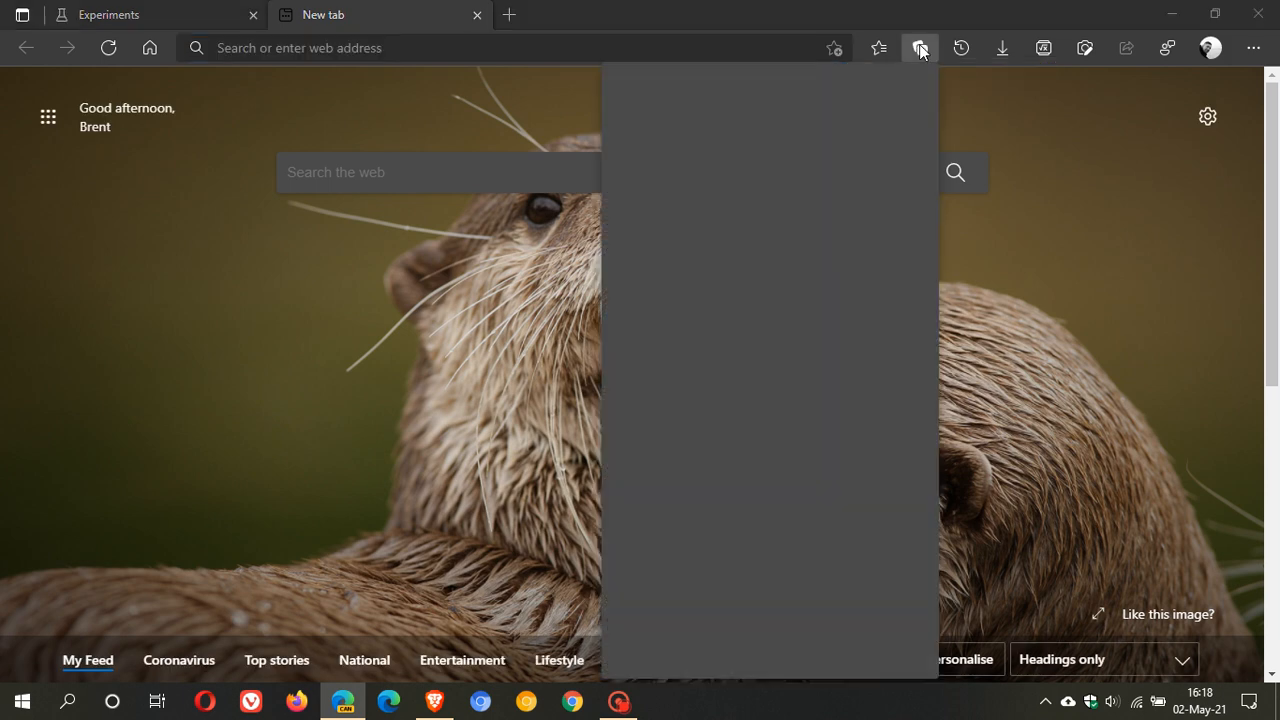
pyautogui.click(915, 82)
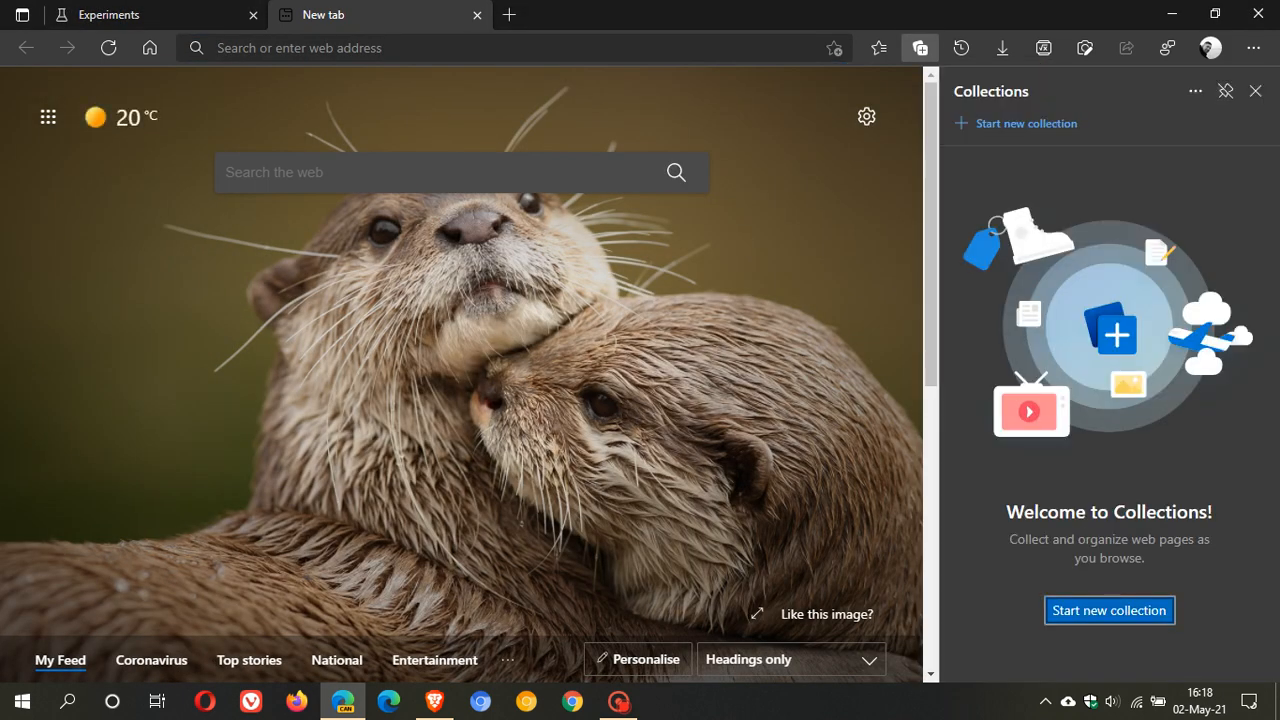
pyautogui.click(1255, 91)
pyautogui.click(921, 48)
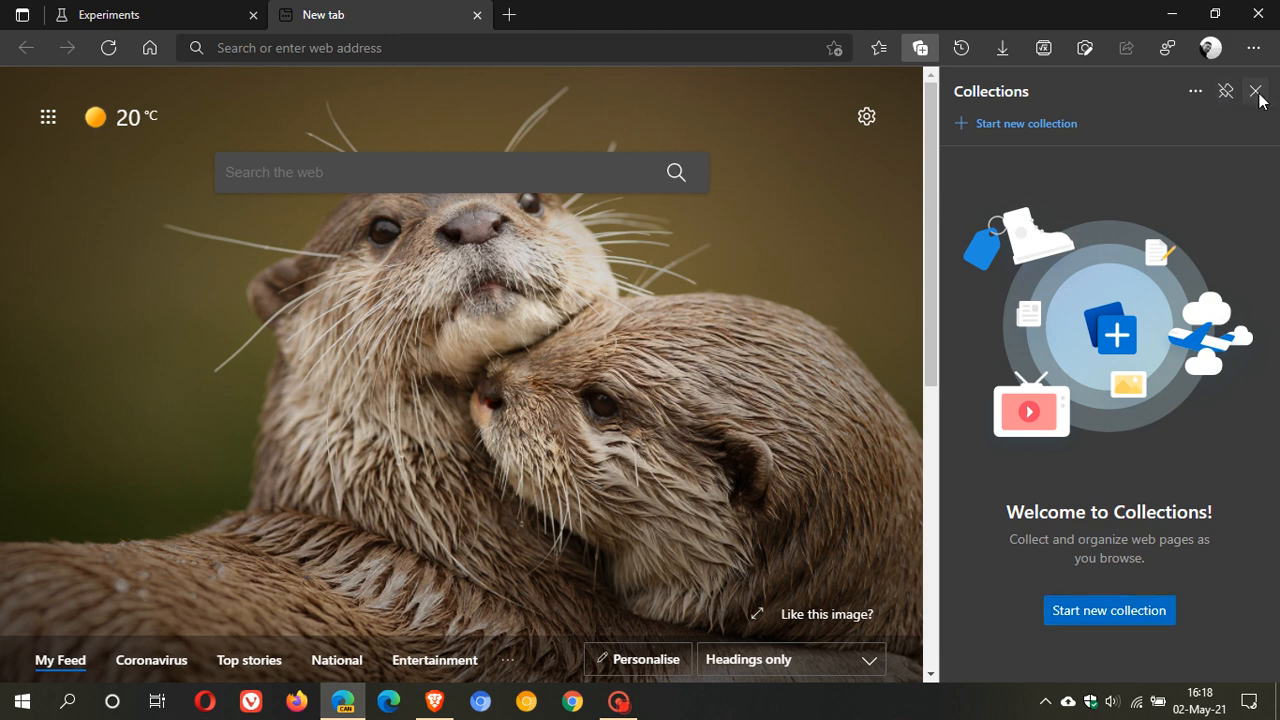
pyautogui.click(1256, 92)
# Change the Persist pin state for menus flag to "Enabled Add menu option to always open pinned" and restart the browser
pyautogui.click(143, 24)
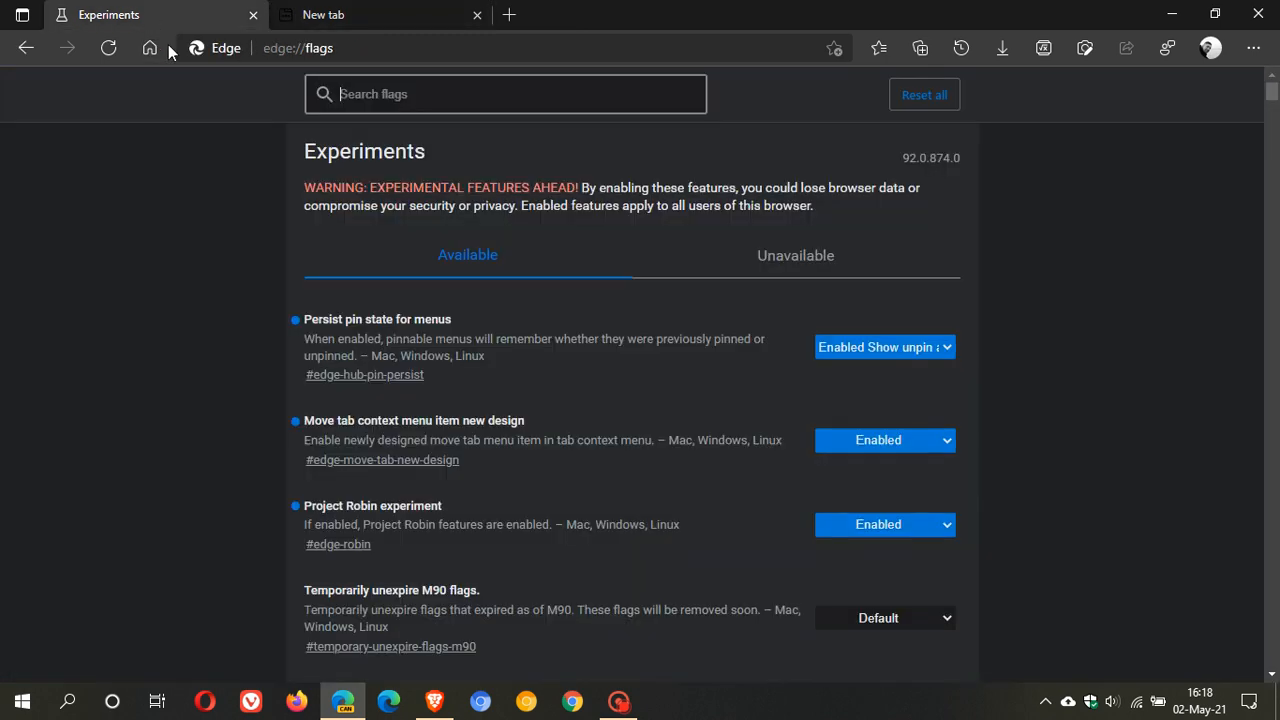
pyautogui.click(874, 346)
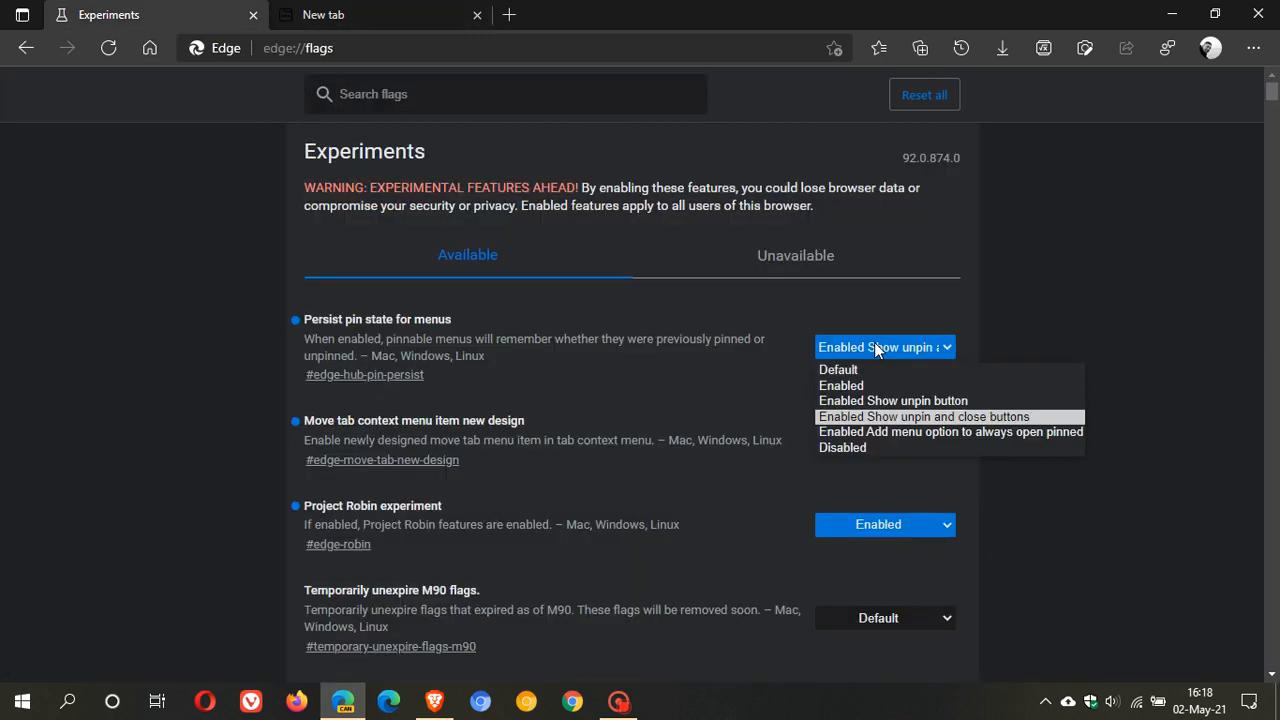
pyautogui.click(929, 432)
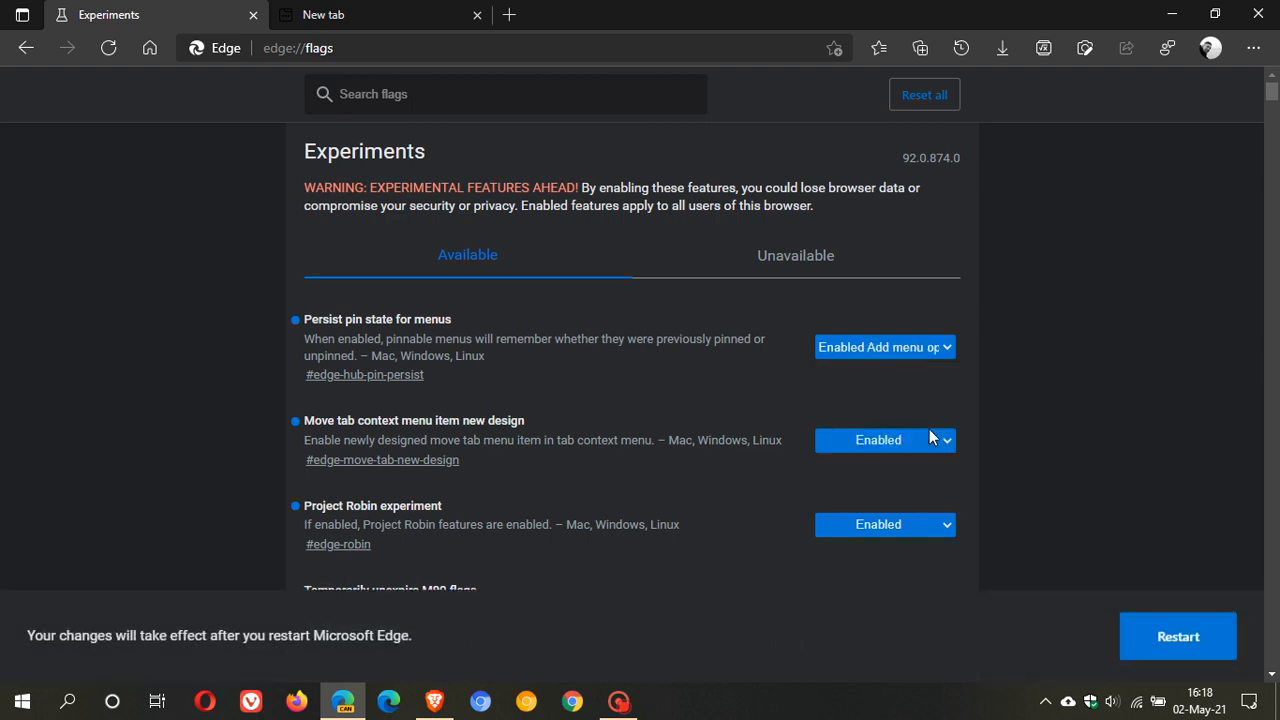
pyautogui.click(1175, 639)
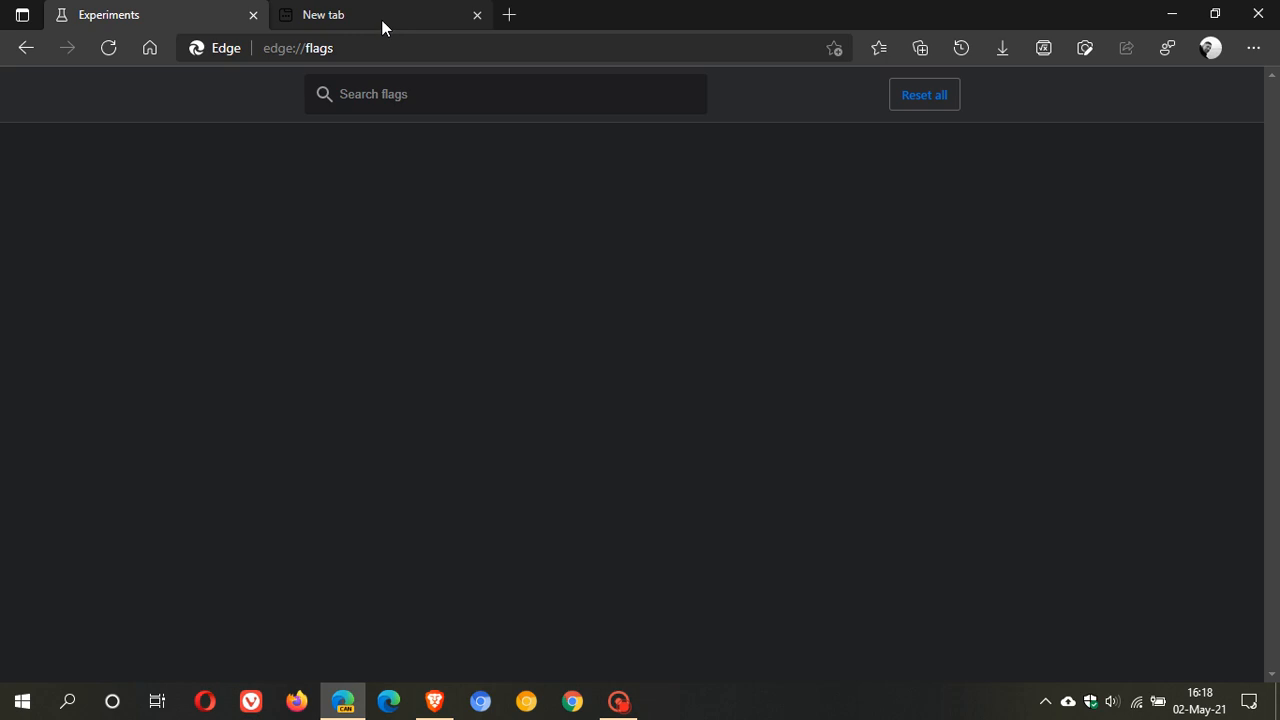
# On the new tab page, turn off "Always open Collections pinned" in the Collections options and dismiss the menu
pyautogui.click(381, 17)
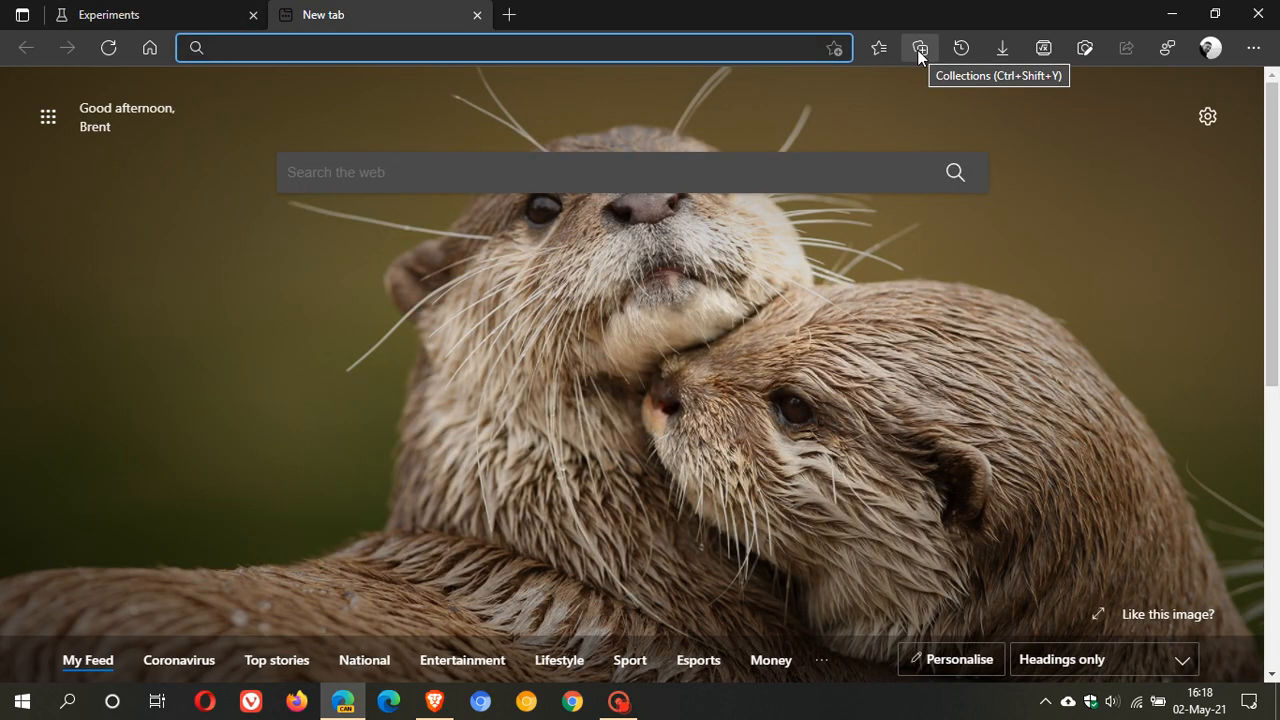
pyautogui.click(918, 49)
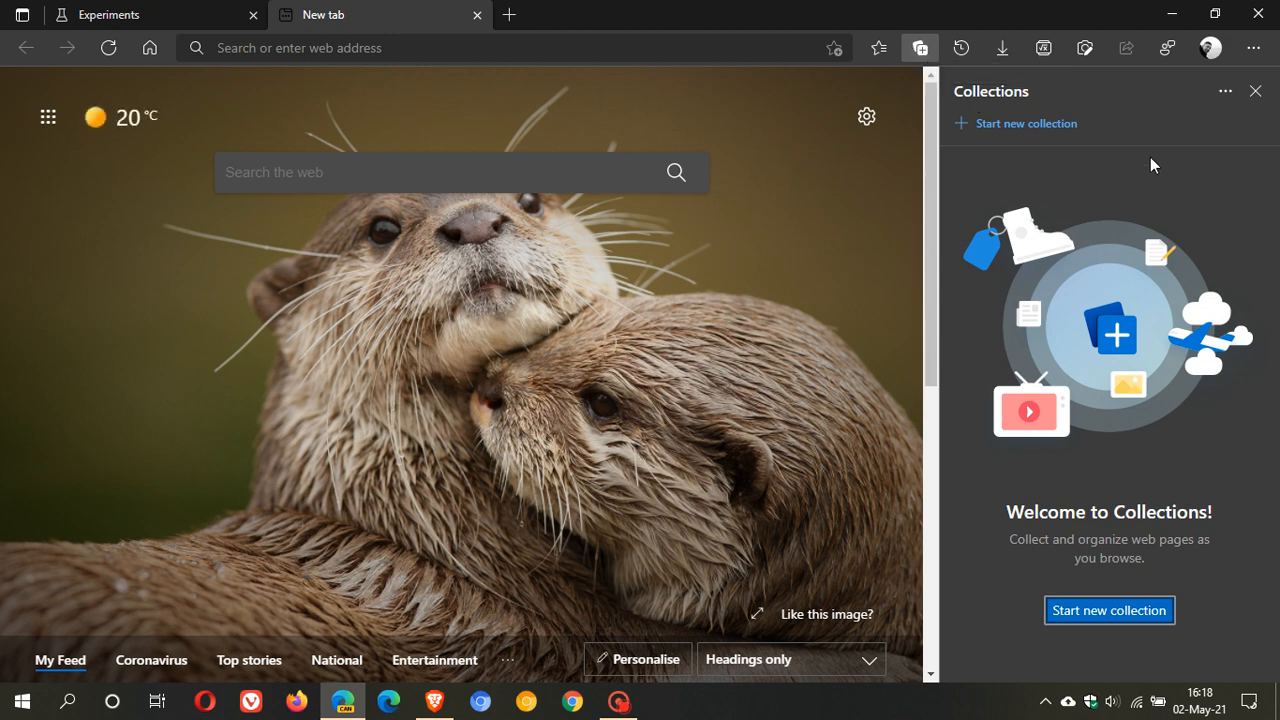
pyautogui.click(1225, 96)
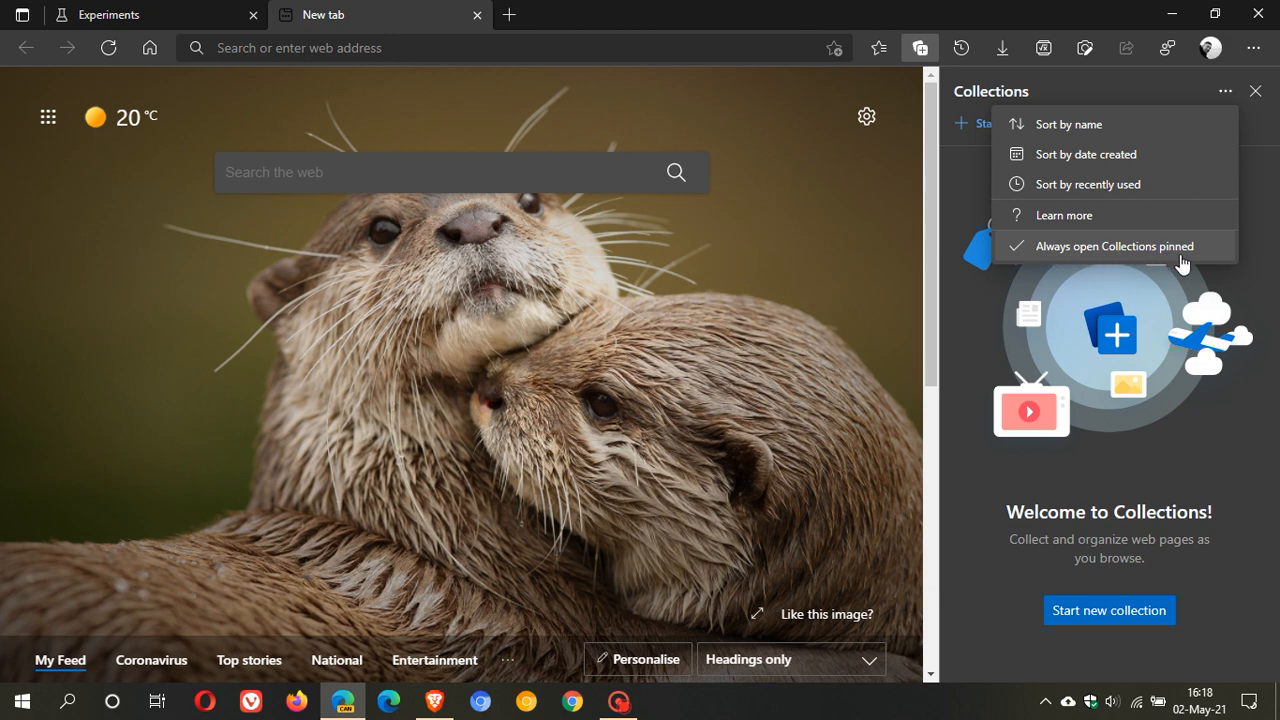
pyautogui.click(1036, 248)
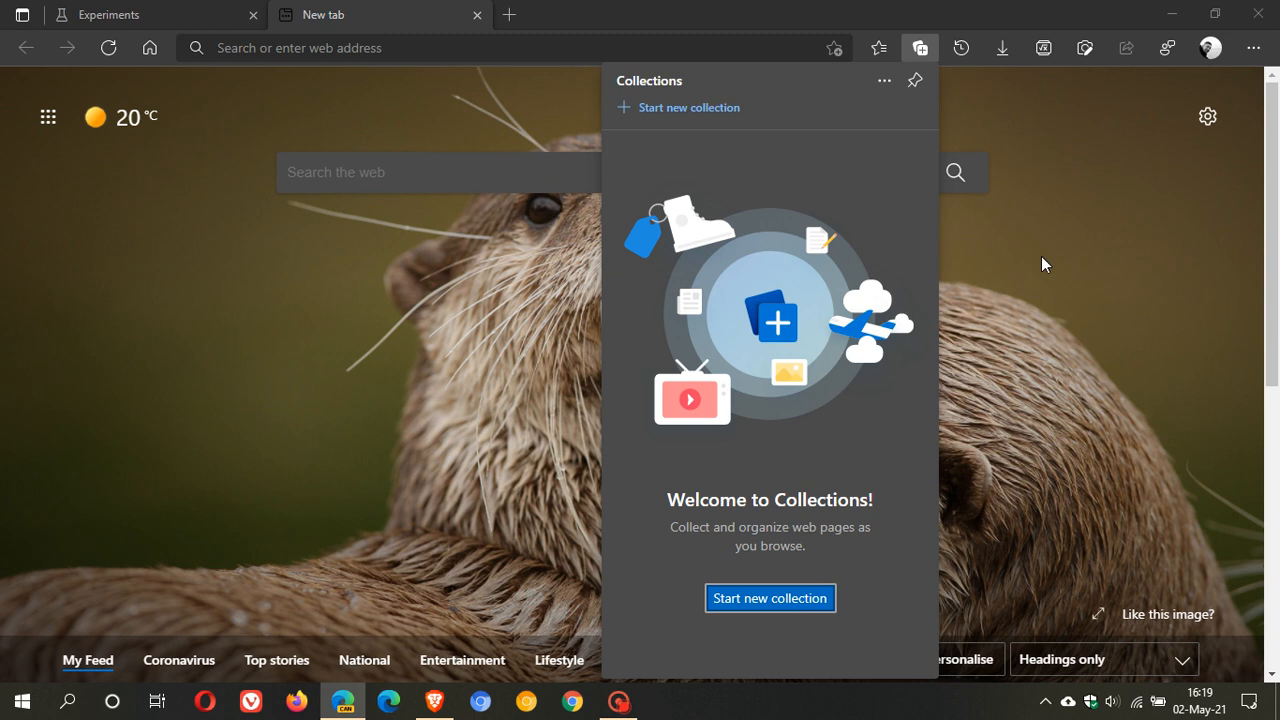
pyautogui.click(1026, 297)
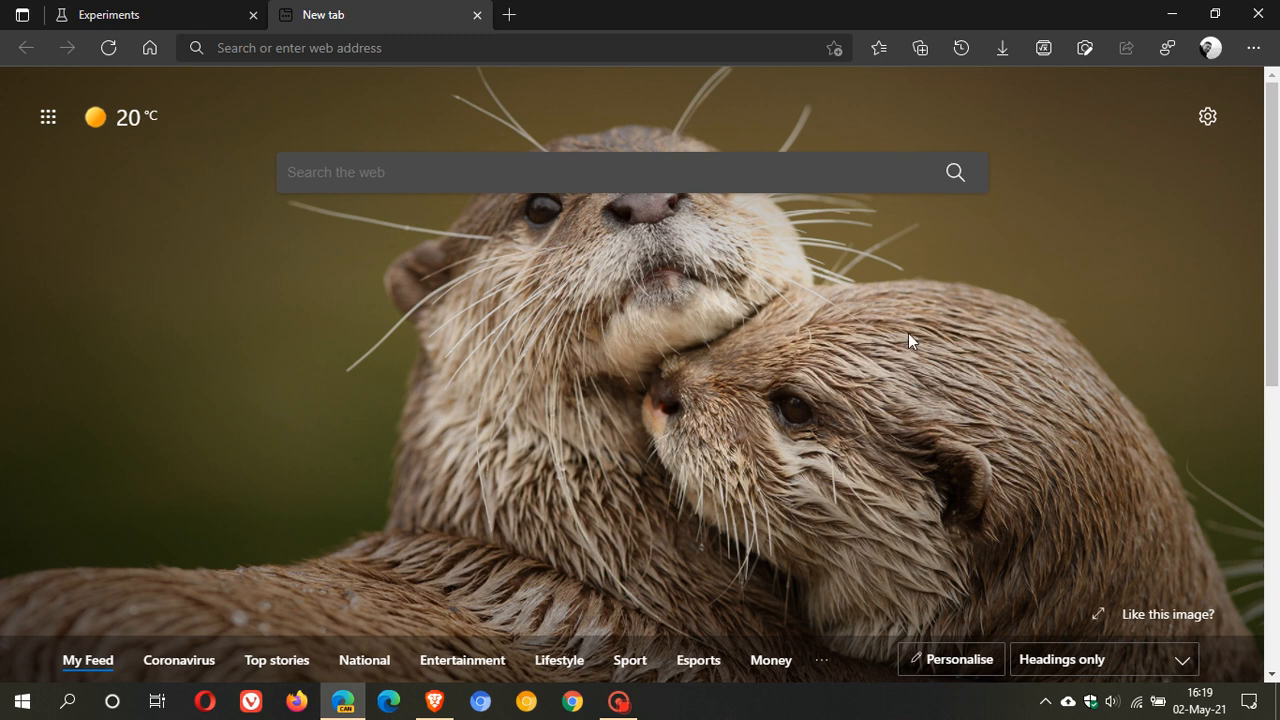
# Open Favorites and Collections to compare how they display, close both, then reopen Collections alone and dismiss it
pyautogui.click(881, 50)
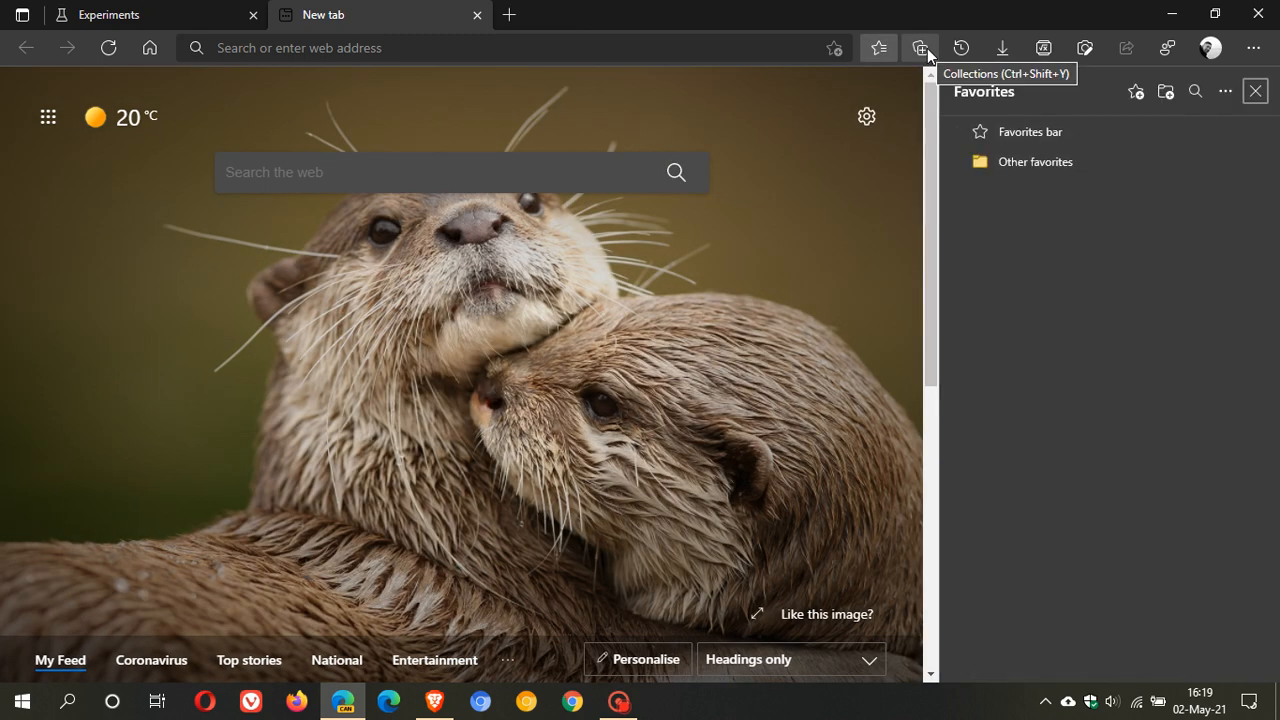
pyautogui.click(927, 50)
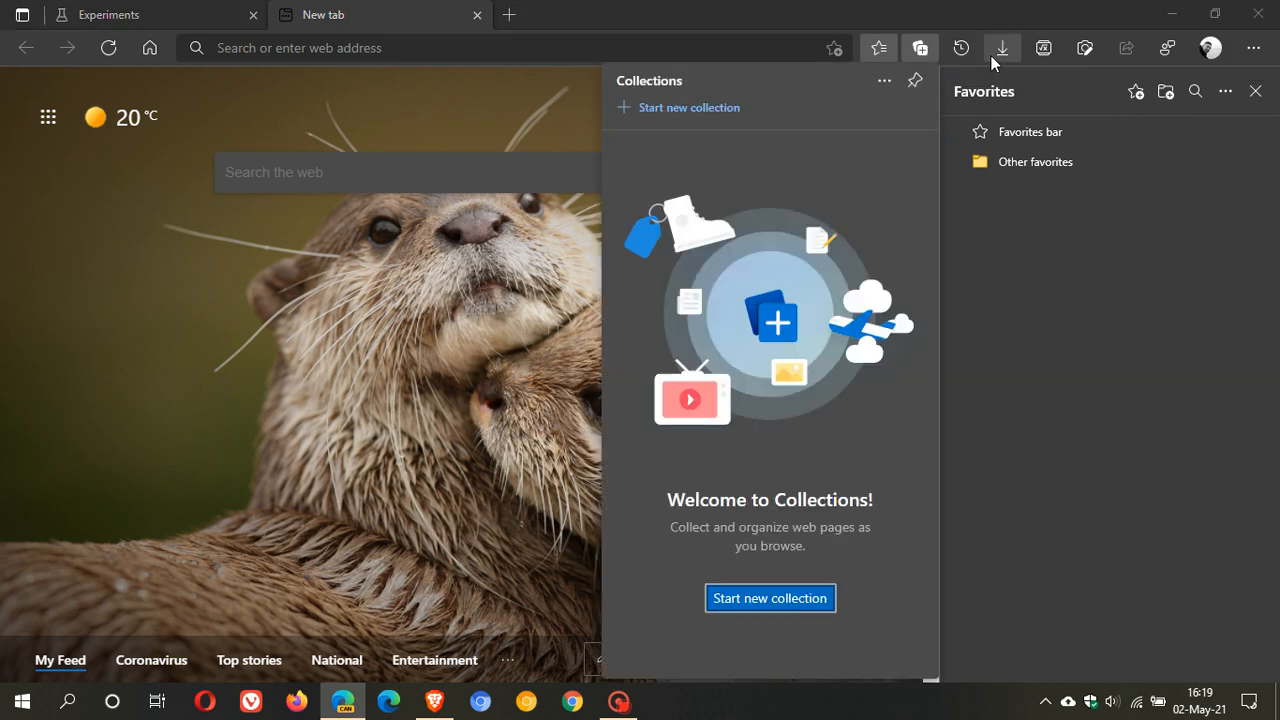
pyautogui.click(879, 49)
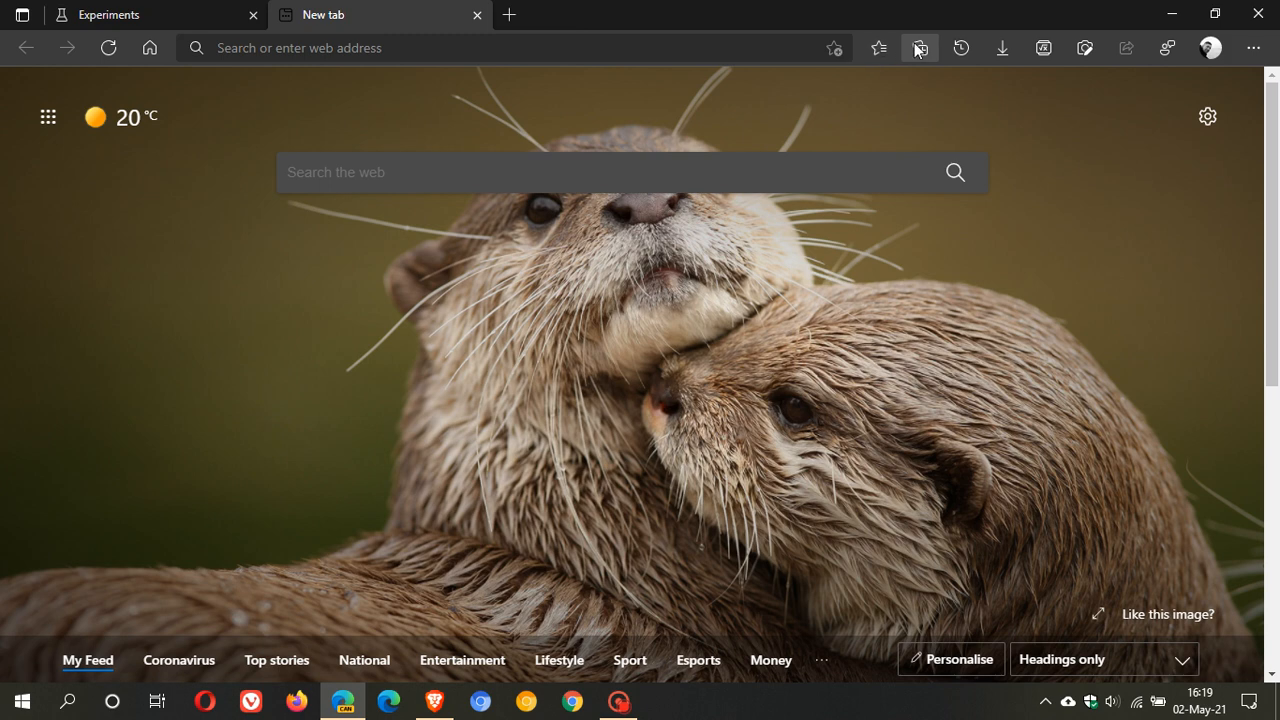
pyautogui.click(918, 49)
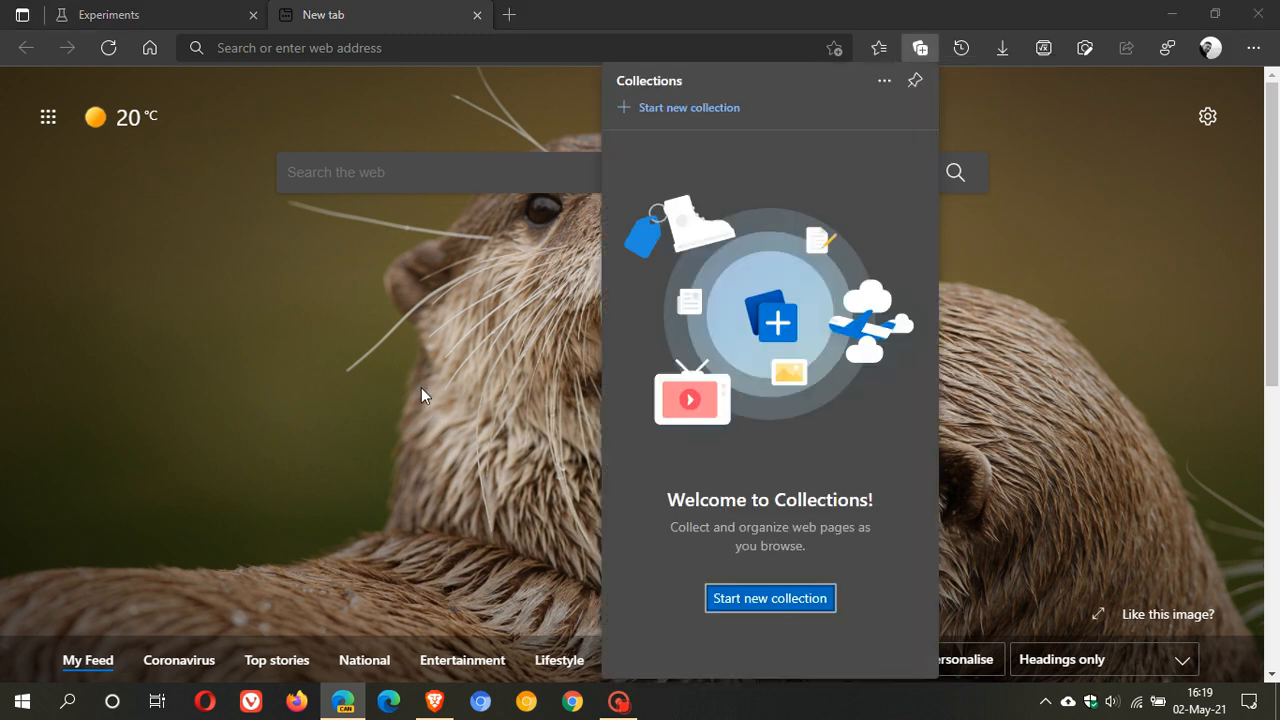
pyautogui.click(421, 389)
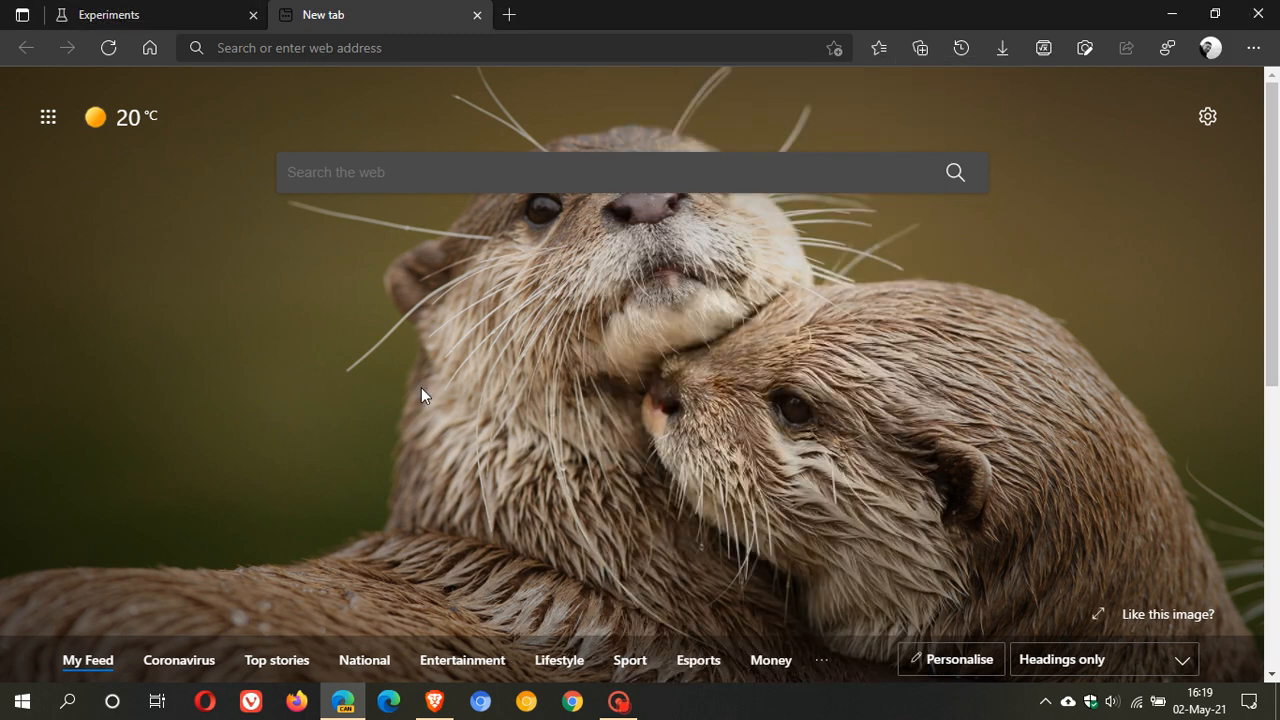